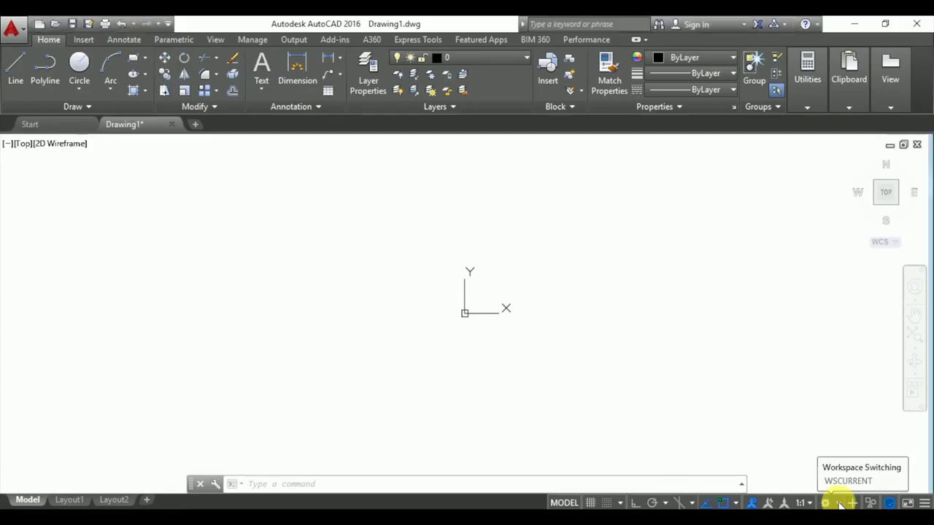
Switch AutoCAD to the 3D Basics workspace.
click(840, 503)
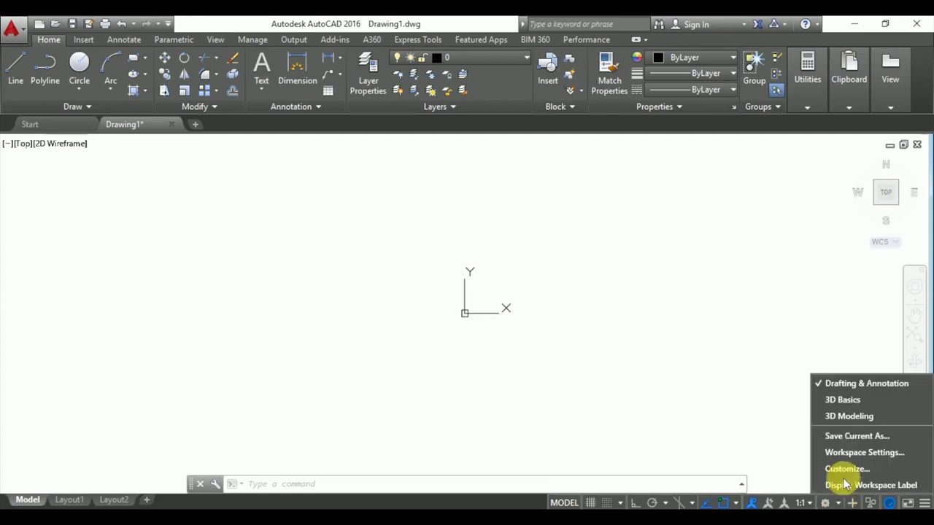
click(848, 401)
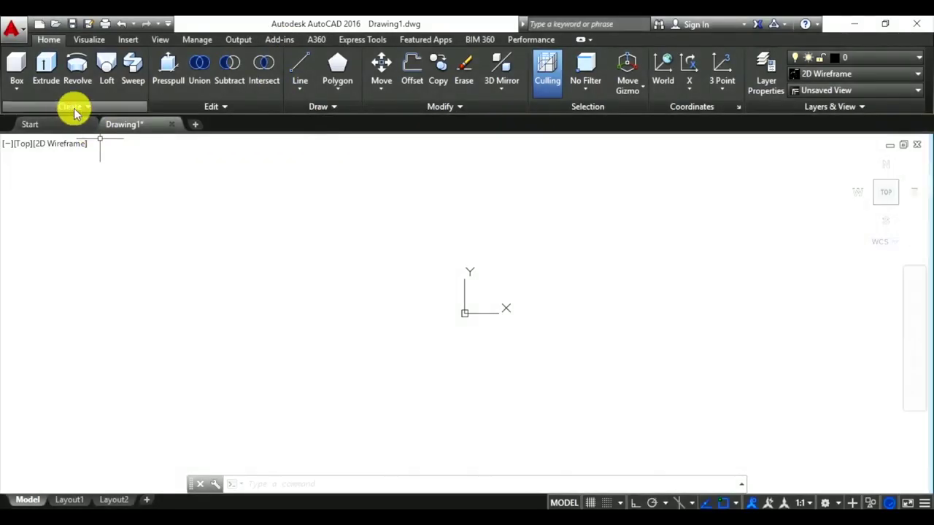
Expand the Box dropdown in the Create panel to list the solid primitives.
click(15, 94)
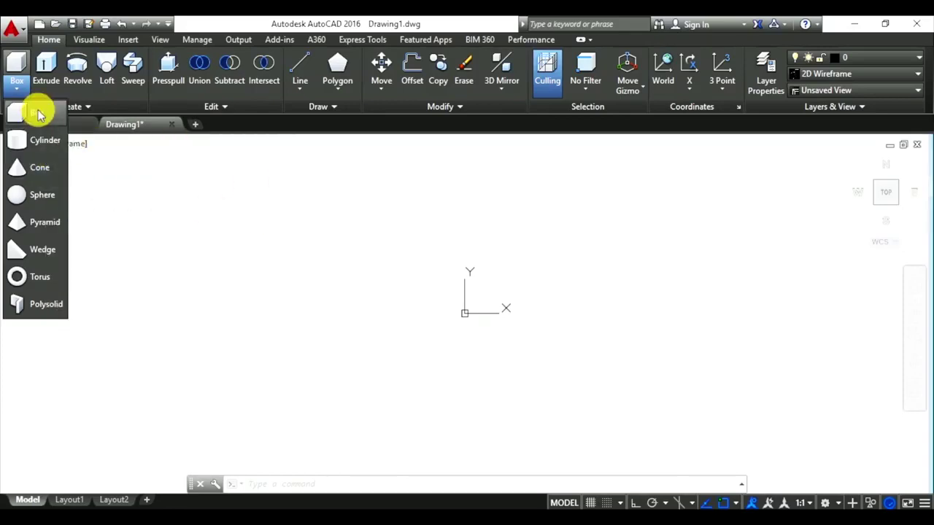
Draw a thin box with height 10 and view it from the SW isometric corner.
click(39, 114)
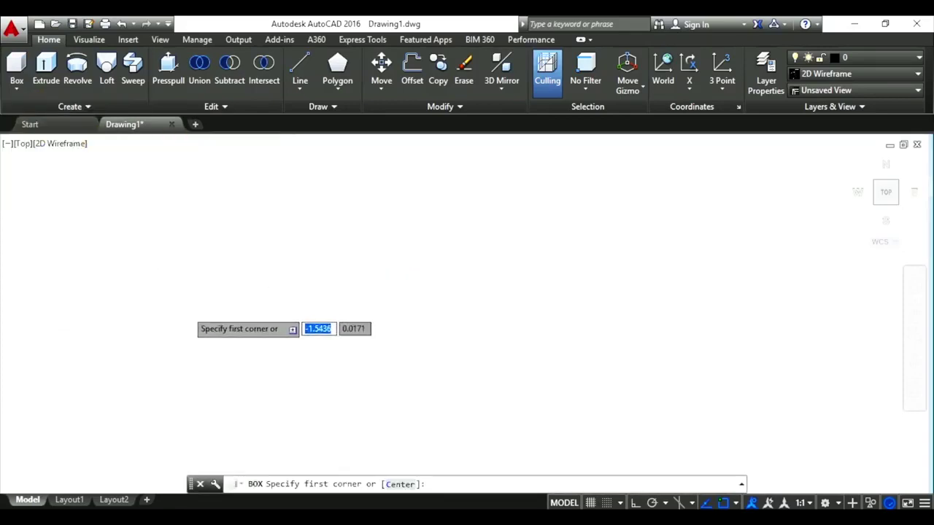
scroll(403, 184, up, 2)
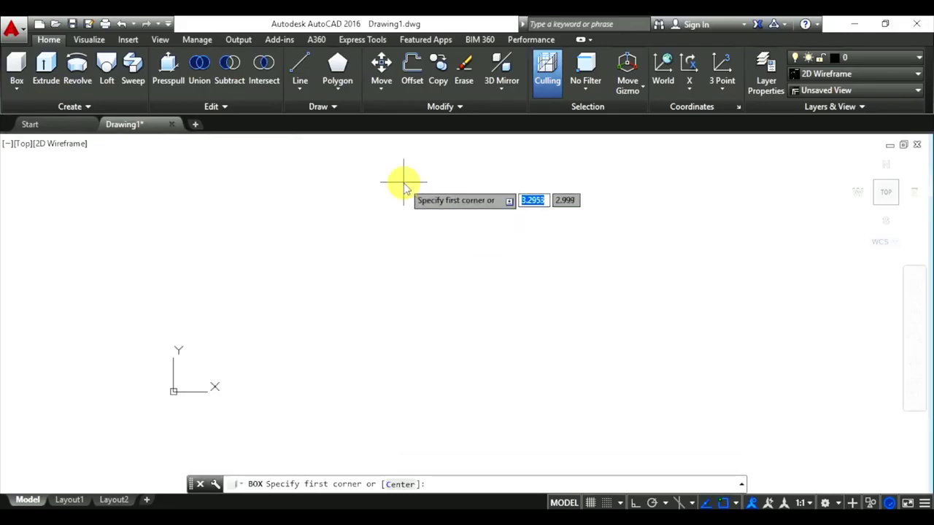
scroll(370, 252, up, 1)
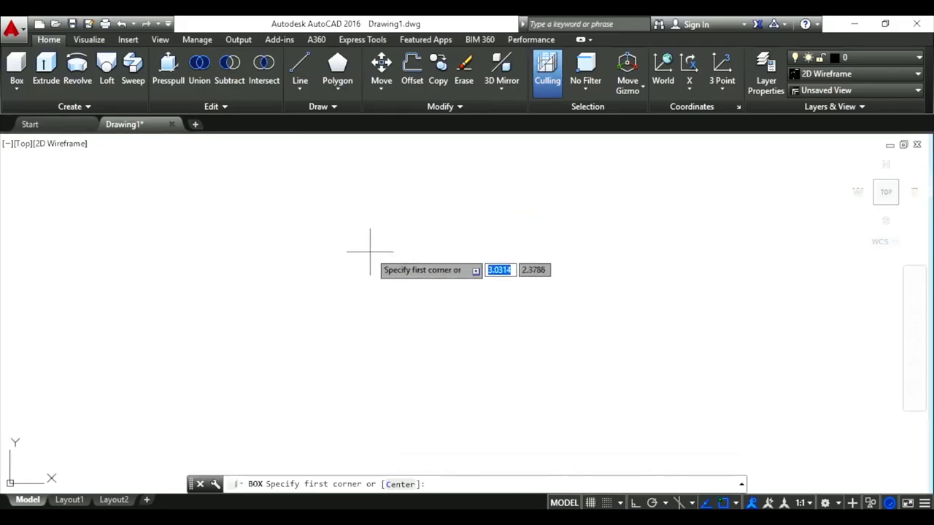
click(344, 249)
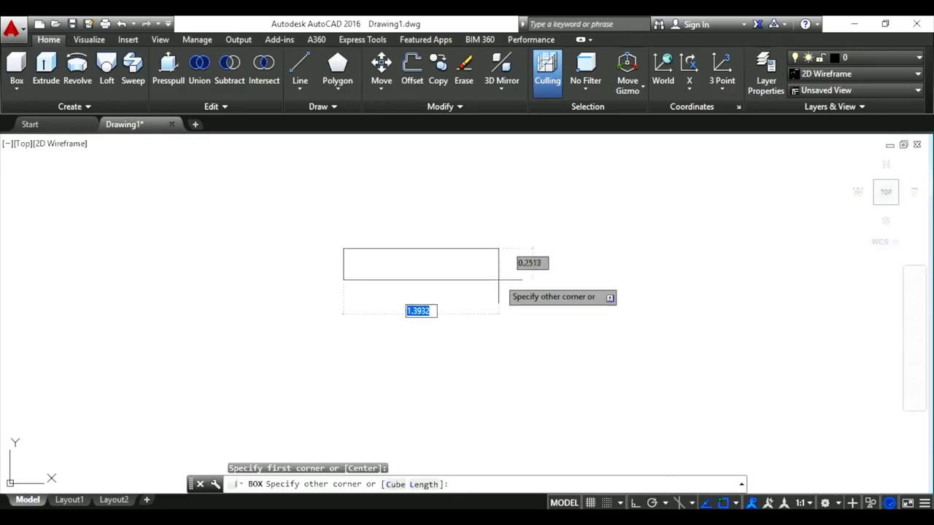
click(499, 264)
text(10)
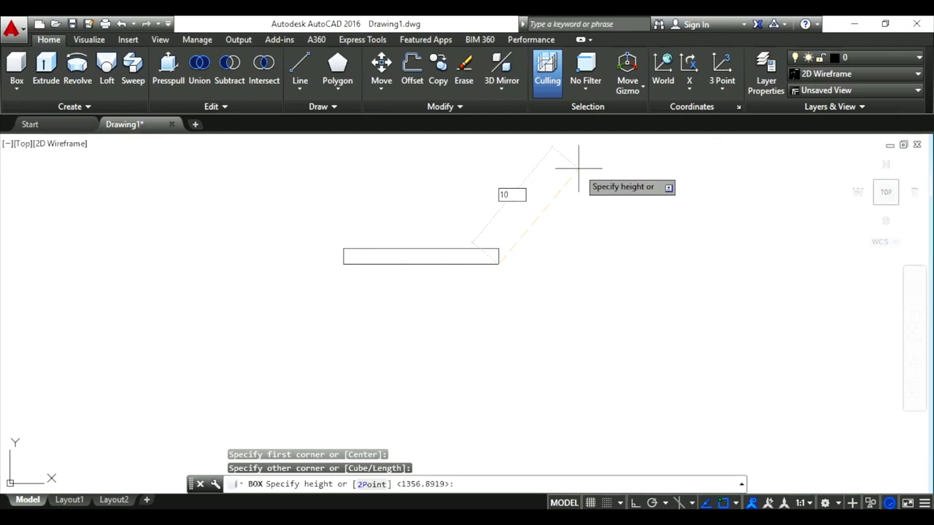
key(Return)
mouse_move(886, 192)
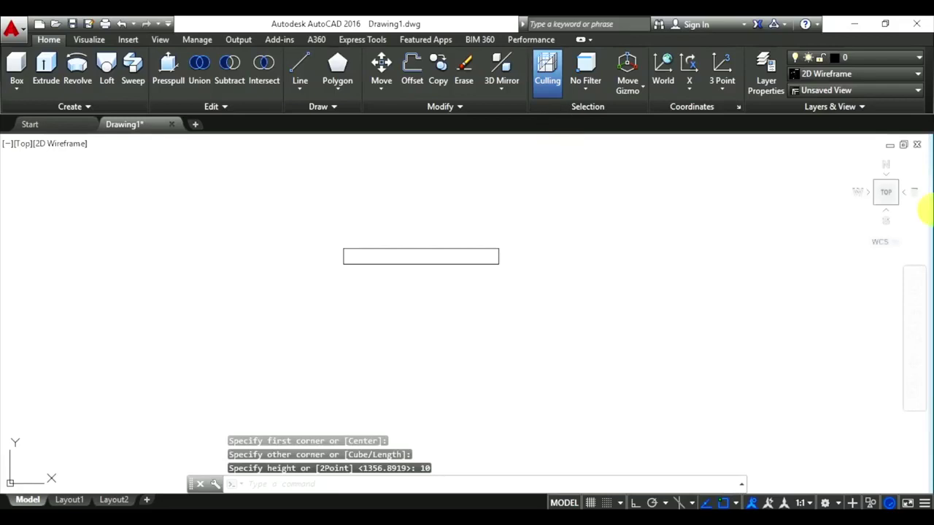
click(878, 205)
scroll(551, 222, down, 2)
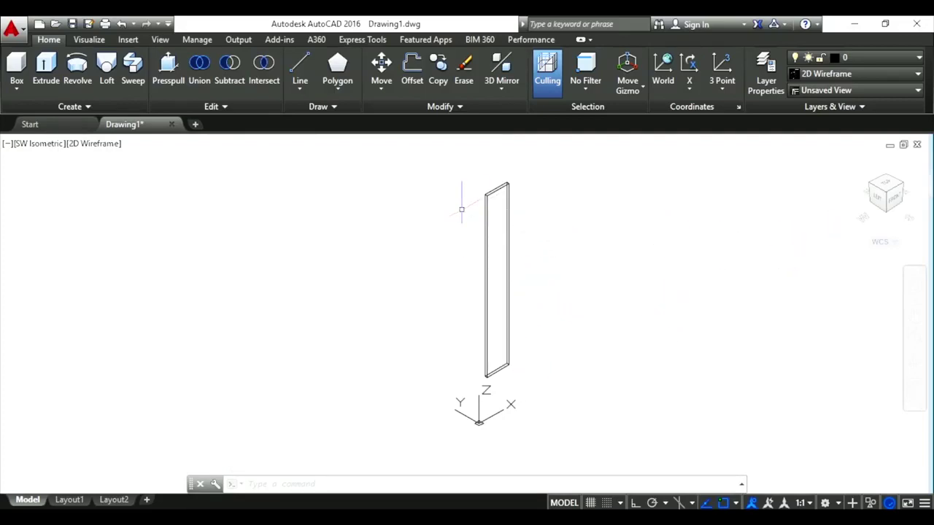
Create a cylinder of radius 5 and height 5 left of the slab.
click(10, 90)
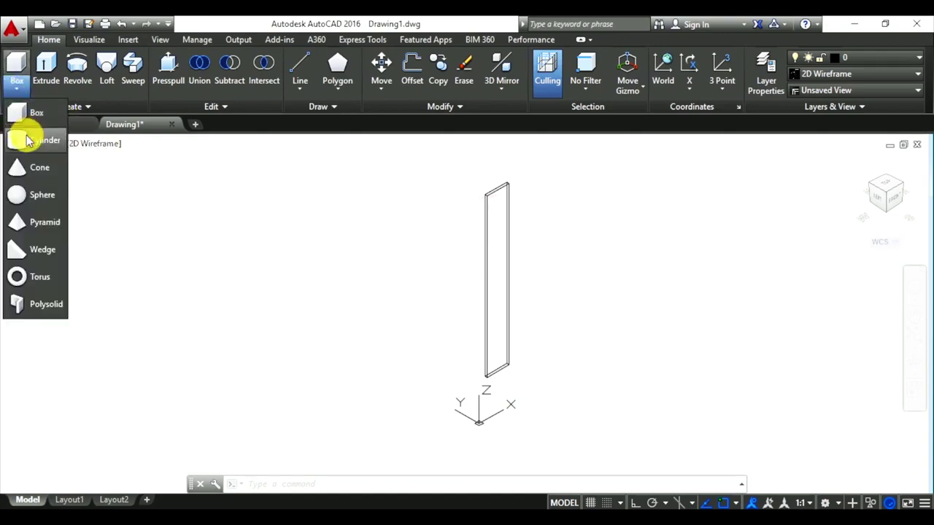
click(22, 138)
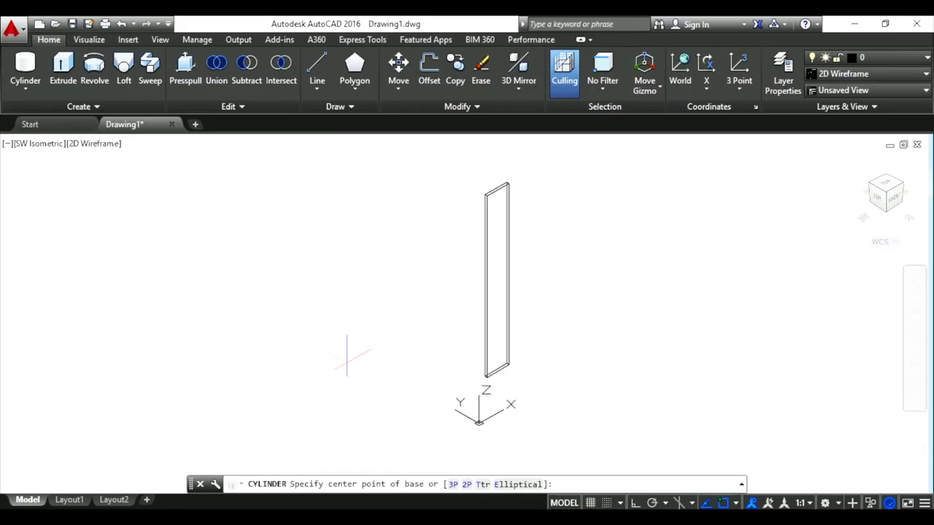
click(347, 363)
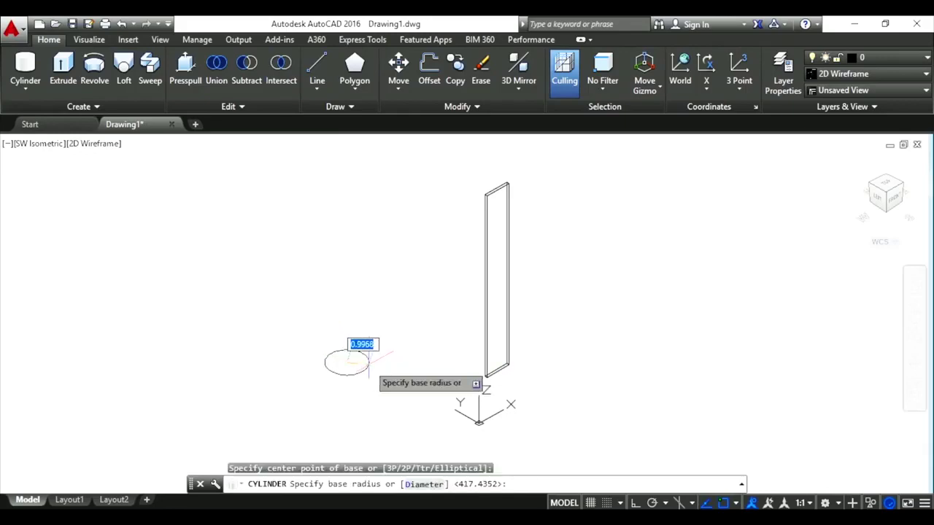
text(5)
key(Return)
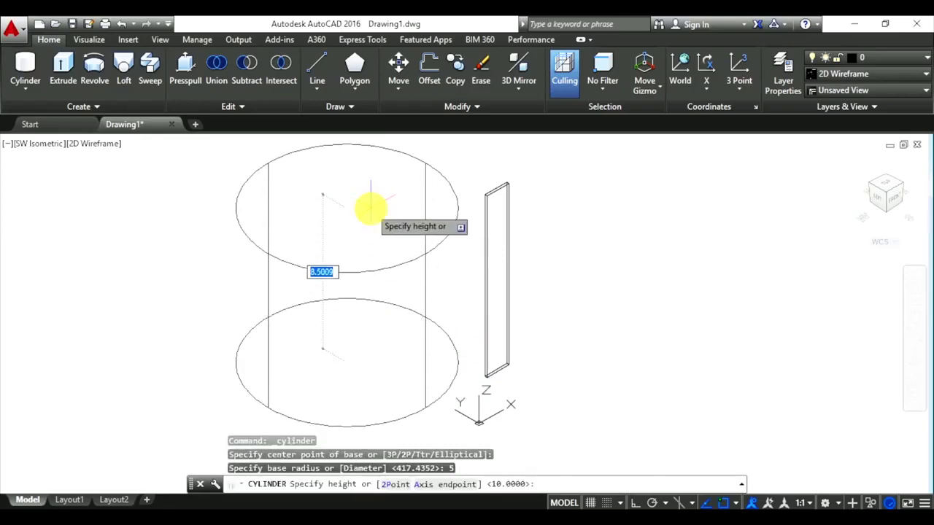
text(5)
key(Return)
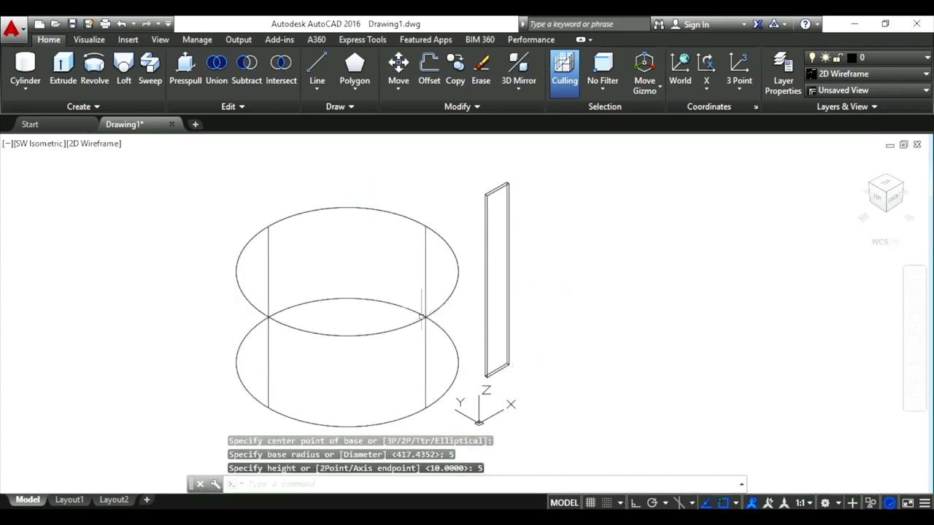
Select the cylinder and the slab, then clear the selection.
click(420, 321)
click(388, 332)
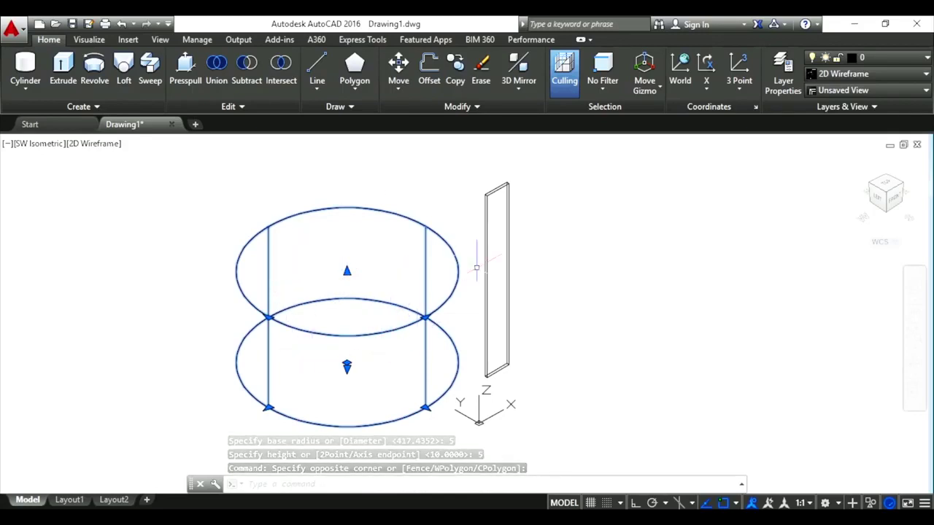
click(489, 229)
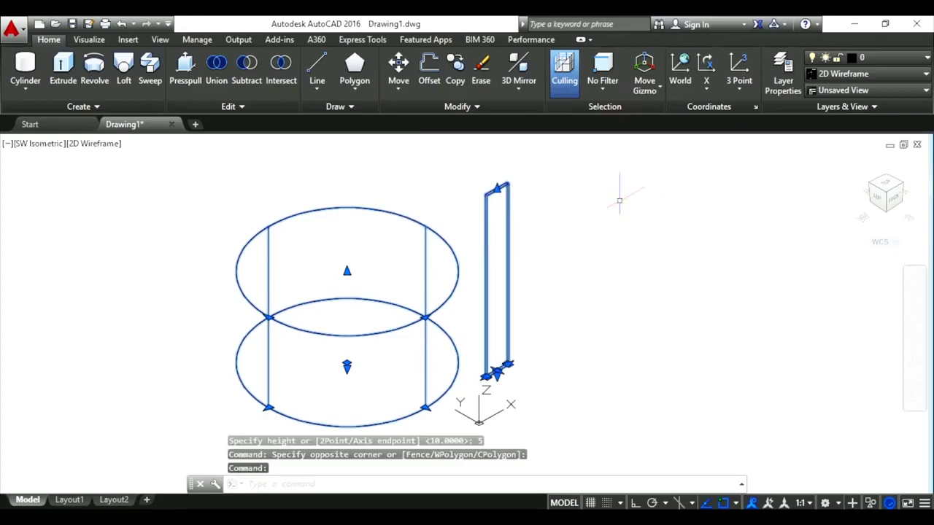
key(Escape)
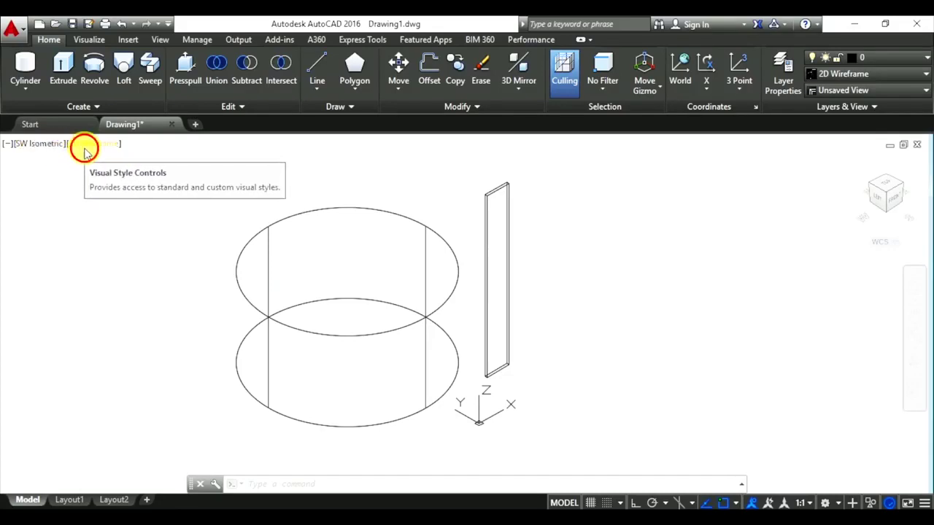
Change the viewport visual style from 2D Wireframe to Conceptual.
click(83, 145)
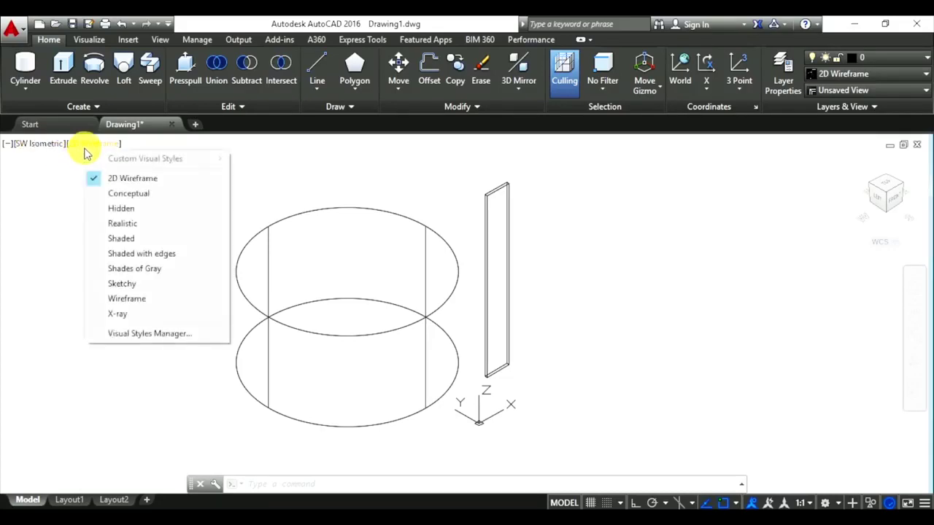
click(110, 196)
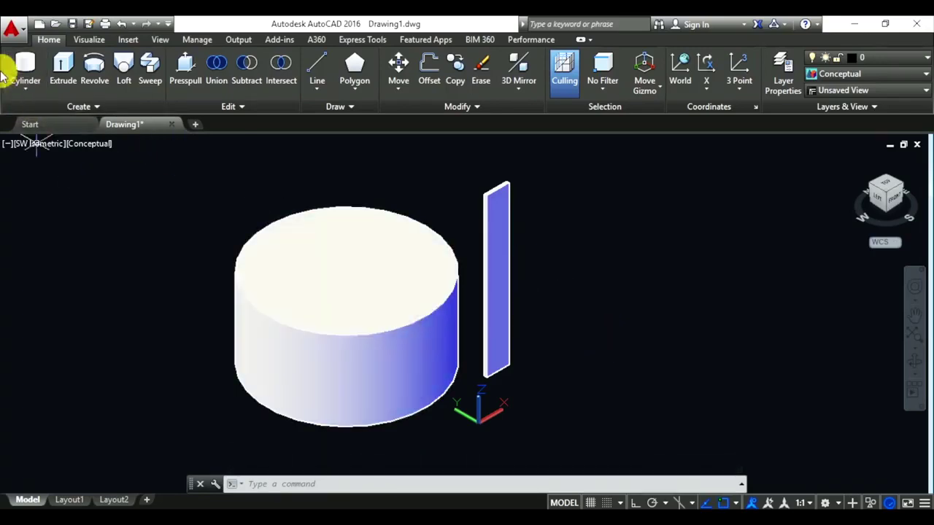
Create a cone with base radius 5 and height 5 right of the slab.
click(24, 88)
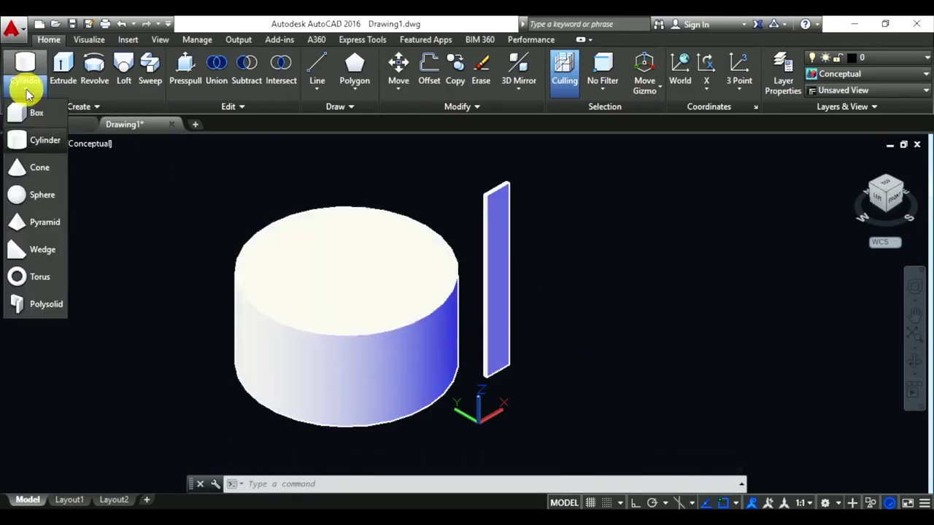
click(38, 170)
scroll(117, 310, down, 1)
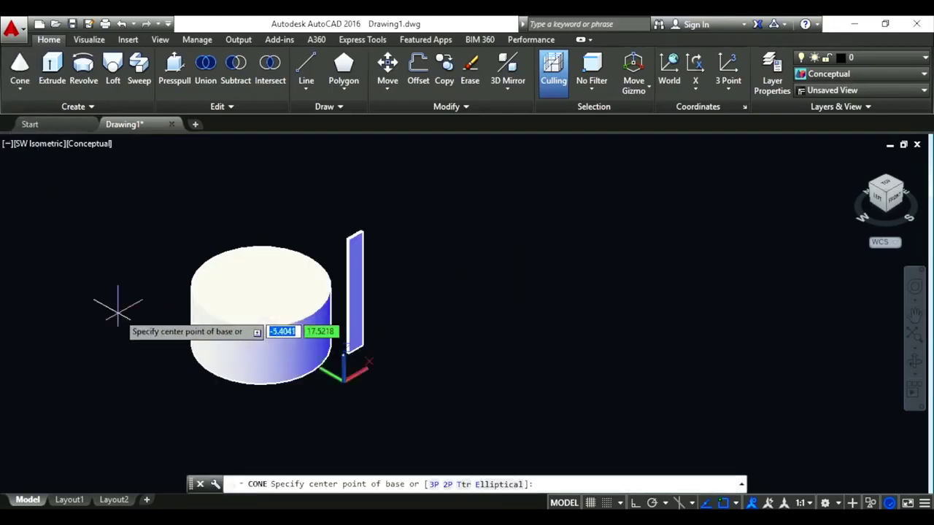
click(449, 343)
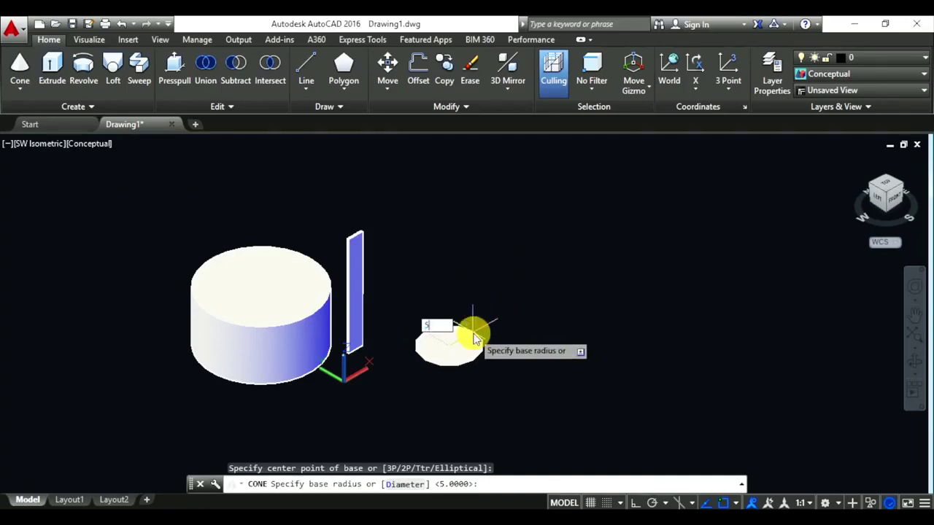
text(5)
key(Return)
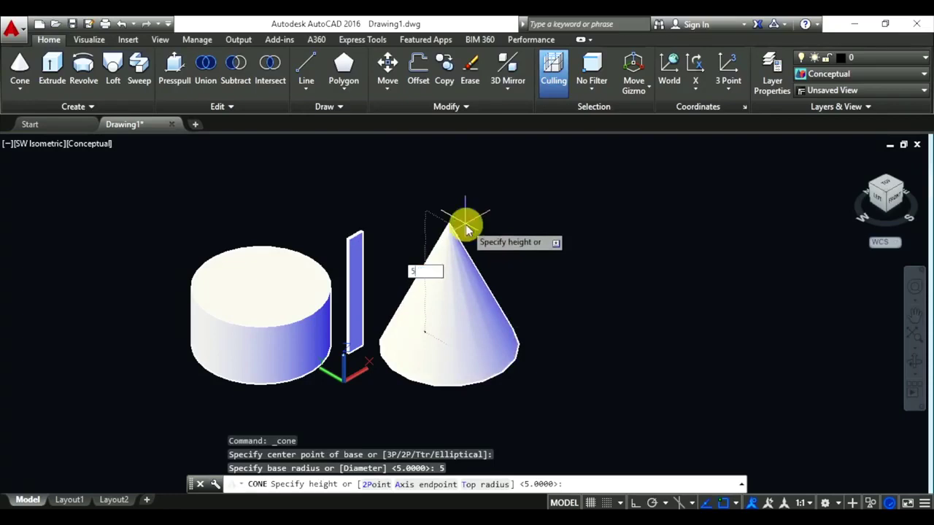
key(Return)
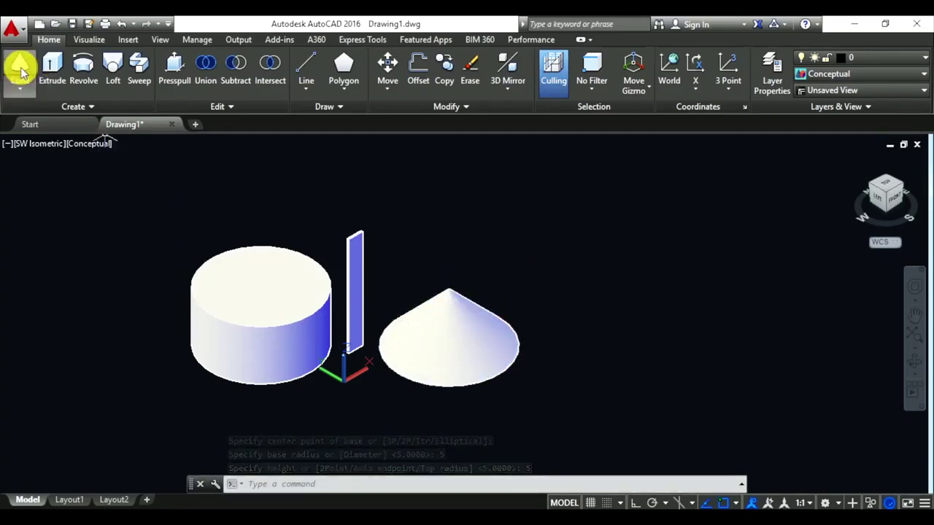
click(16, 91)
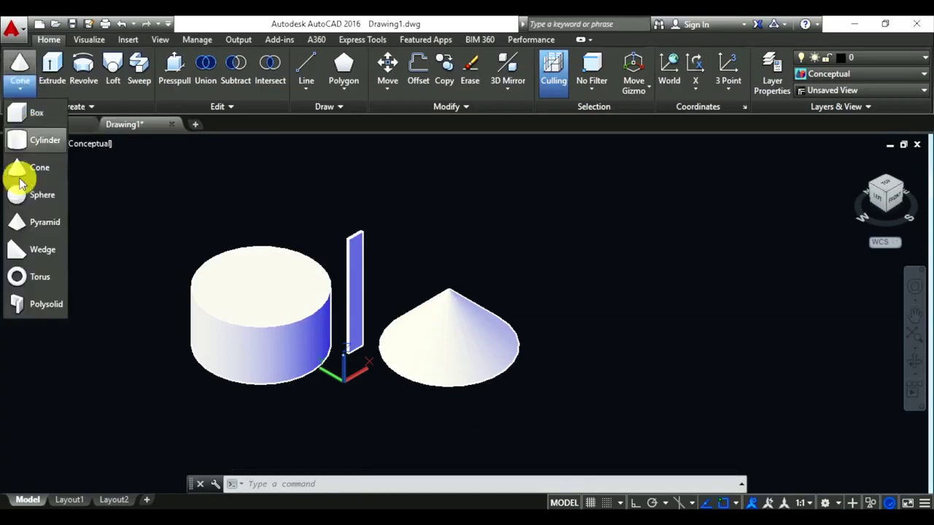
Add a slender cone with base radius 2 and height 10 right of the first cone.
click(22, 71)
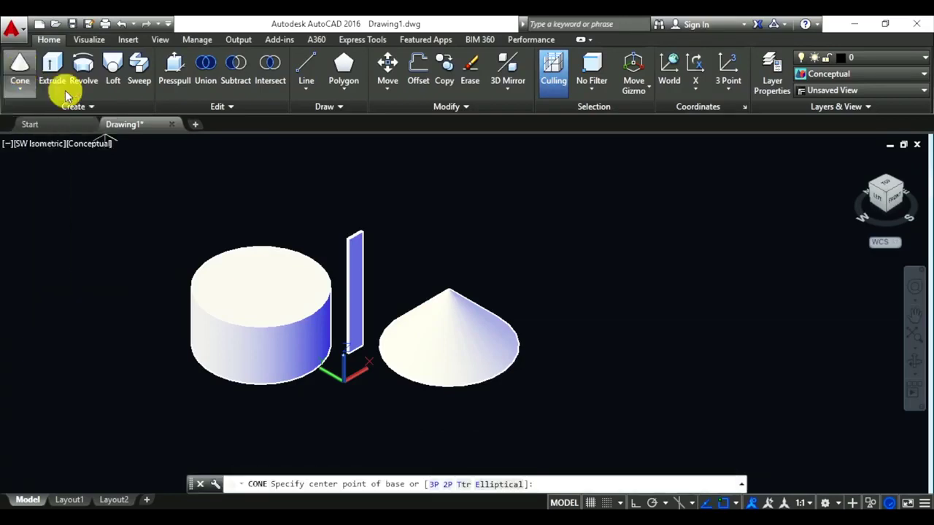
click(625, 301)
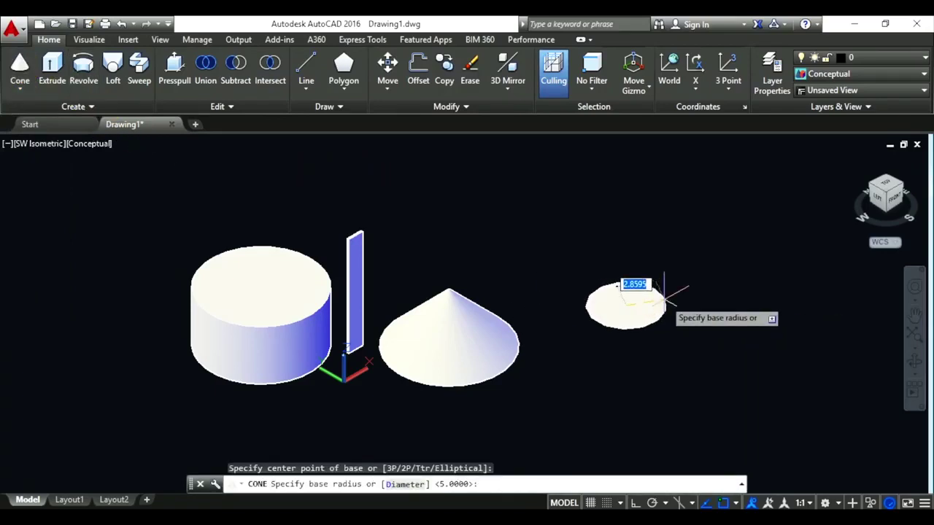
text(2)
key(Return)
text(10)
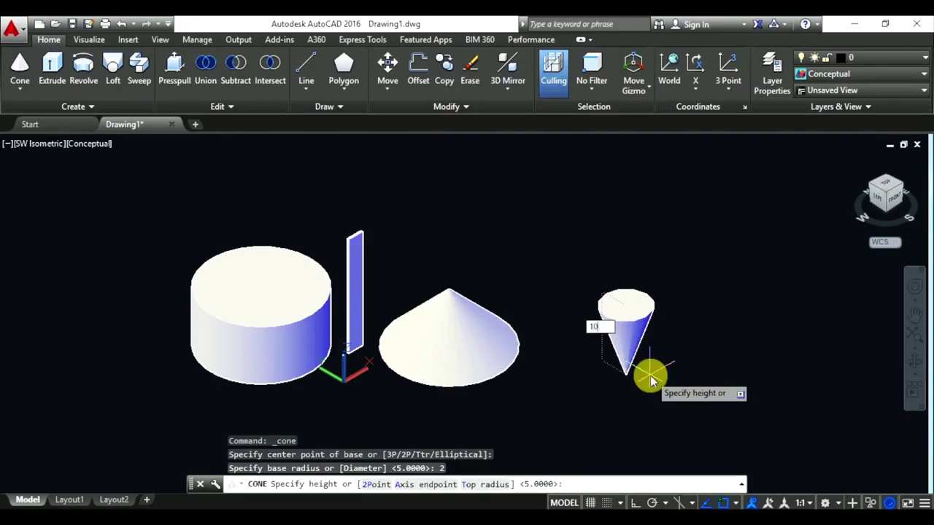
key(Return)
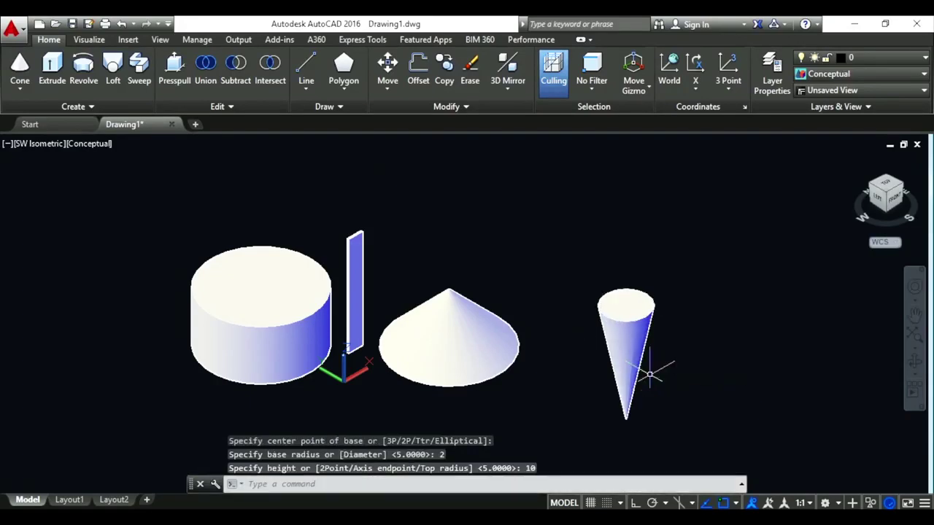
Place a sphere of radius 2 above and between the two cones.
click(19, 85)
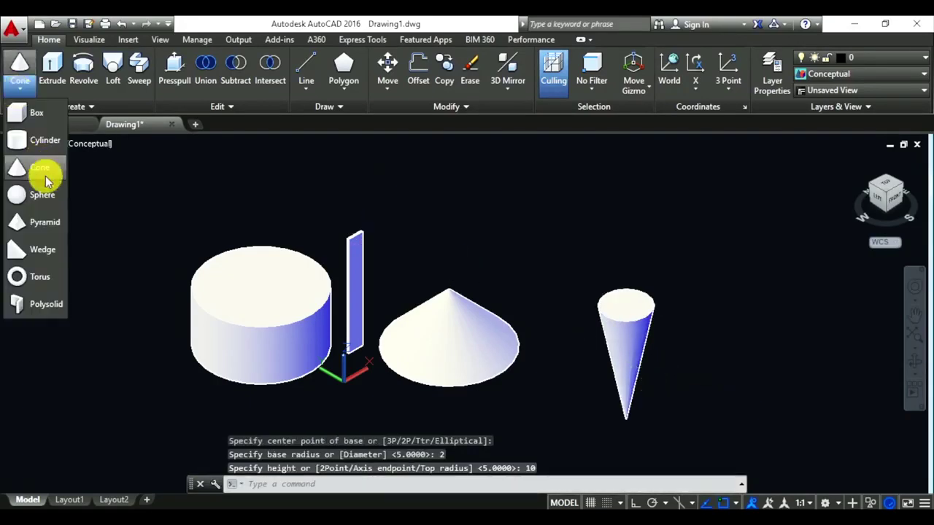
click(46, 197)
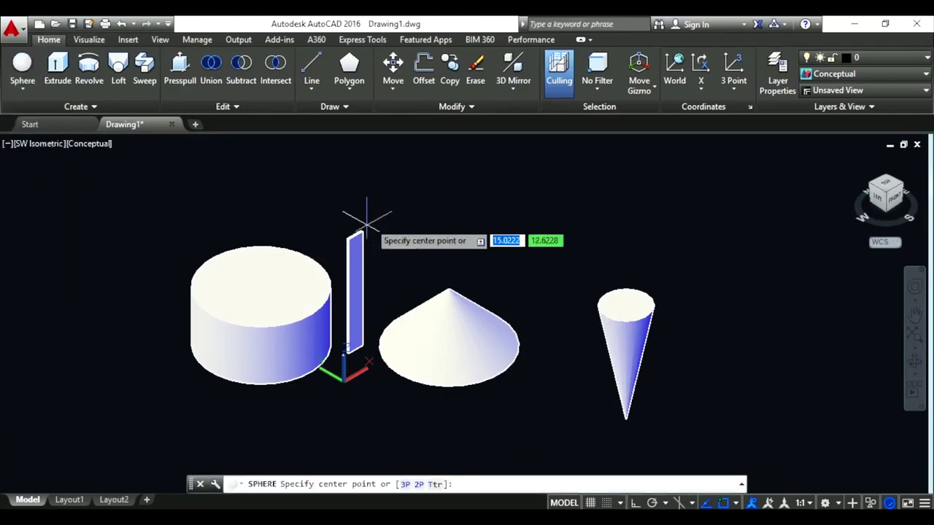
click(523, 219)
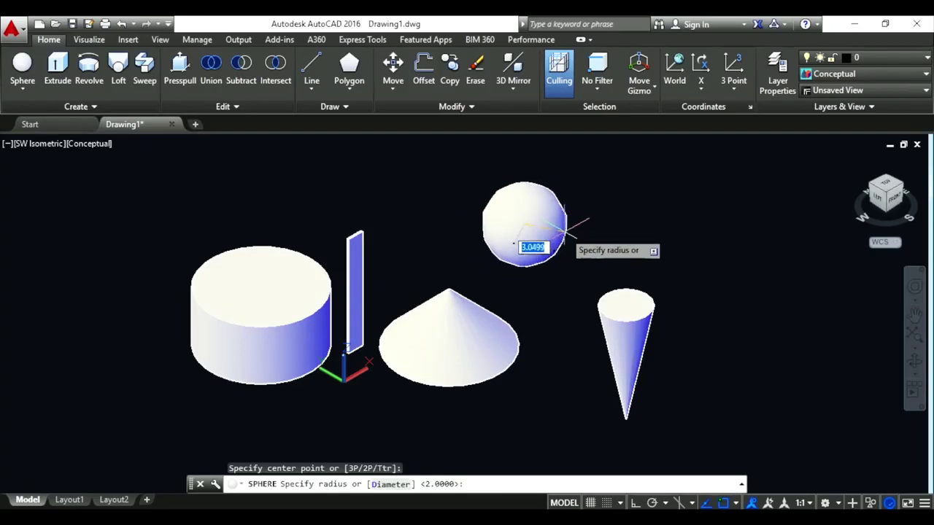
text(2)
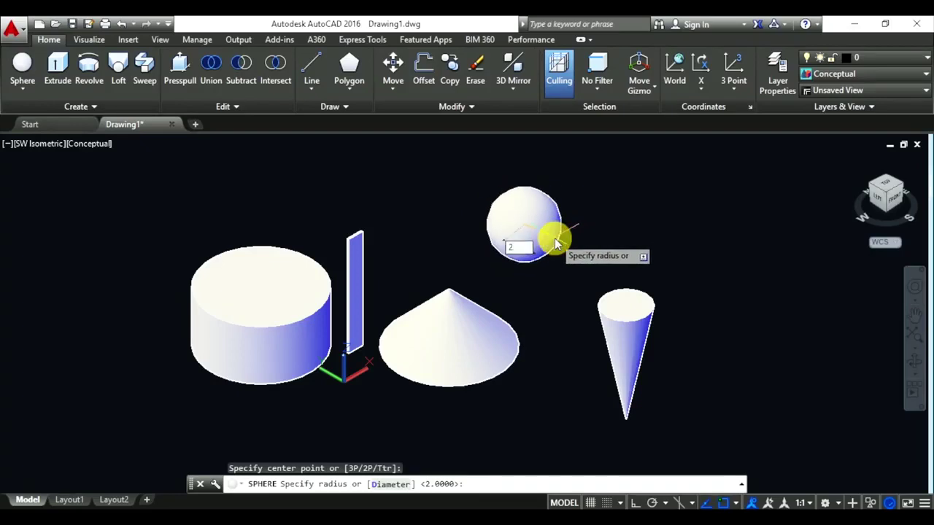
key(Return)
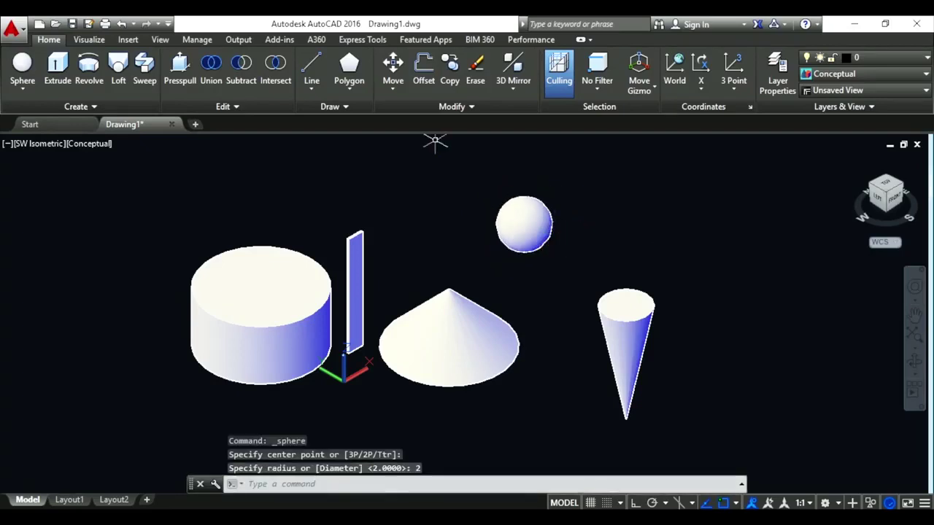
click(24, 87)
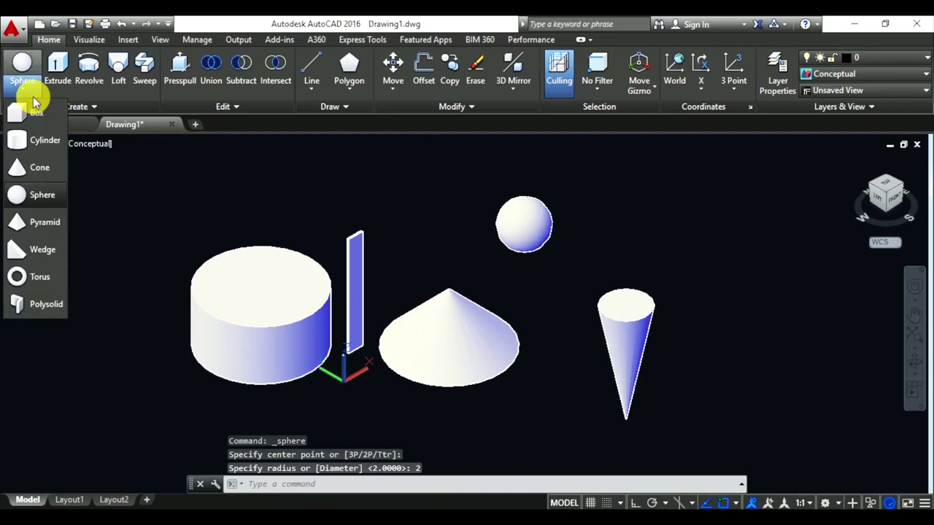
Create a pyramid with base radius 2 and height 5 at the upper left.
click(44, 224)
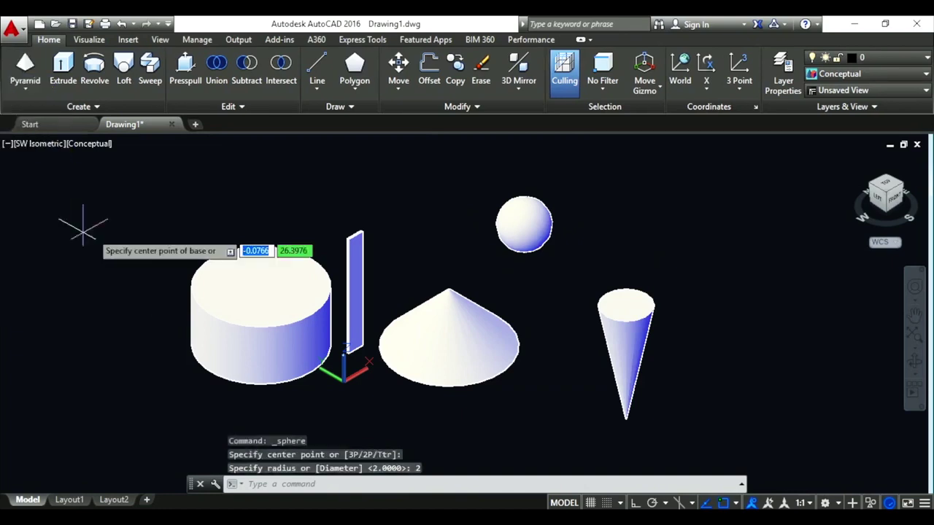
click(105, 238)
text(2)
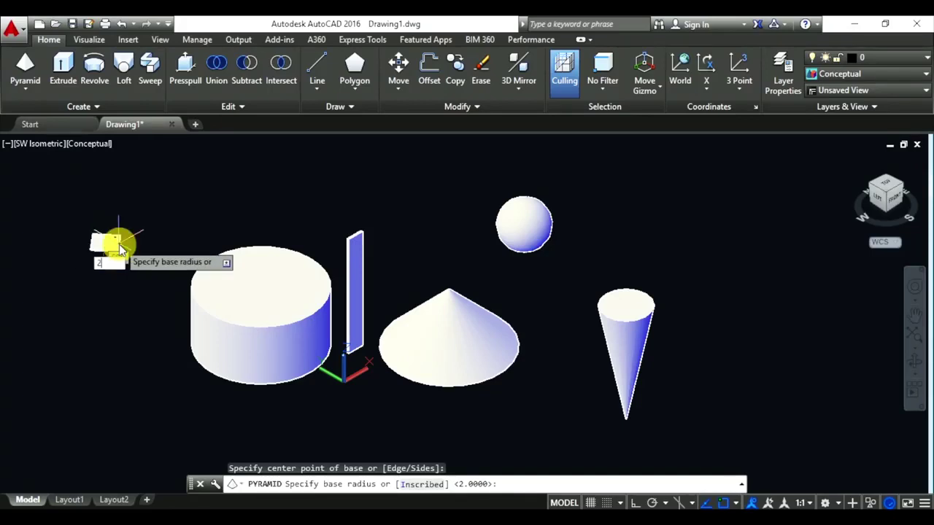
key(Return)
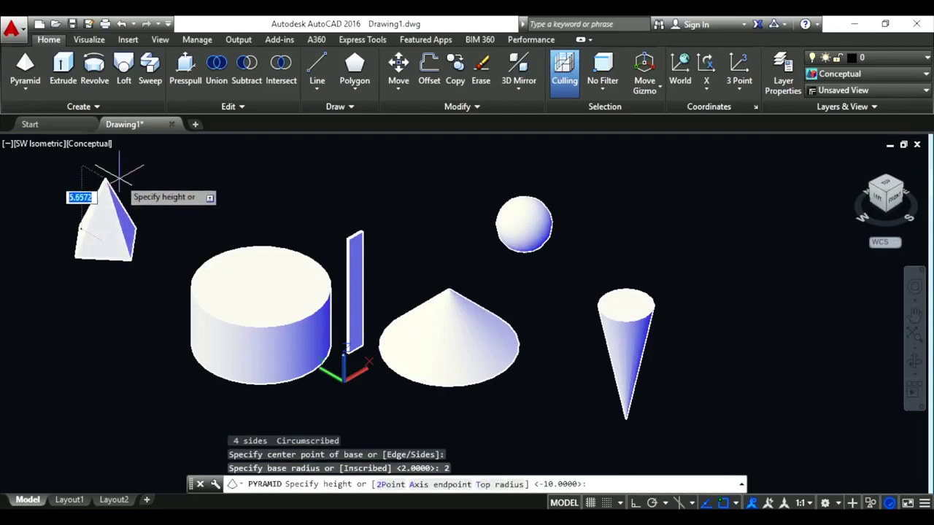
text(5)
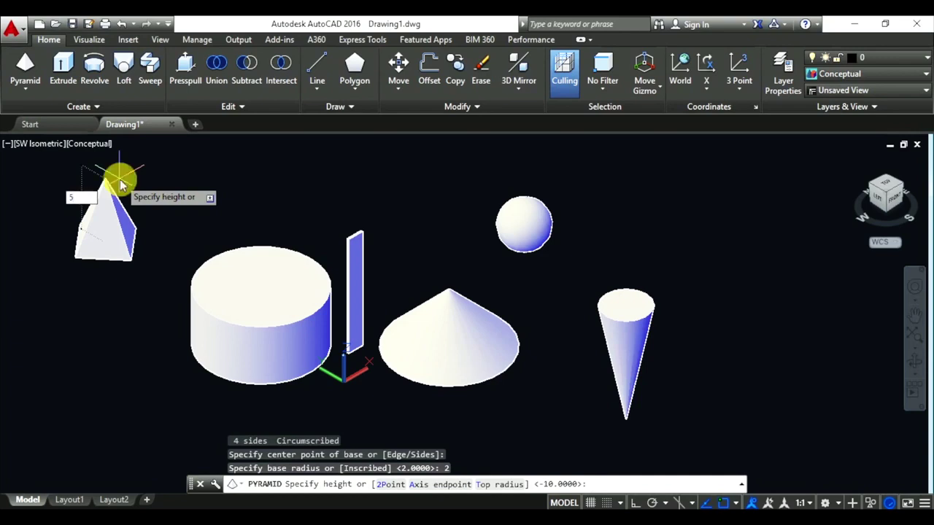
key(Return)
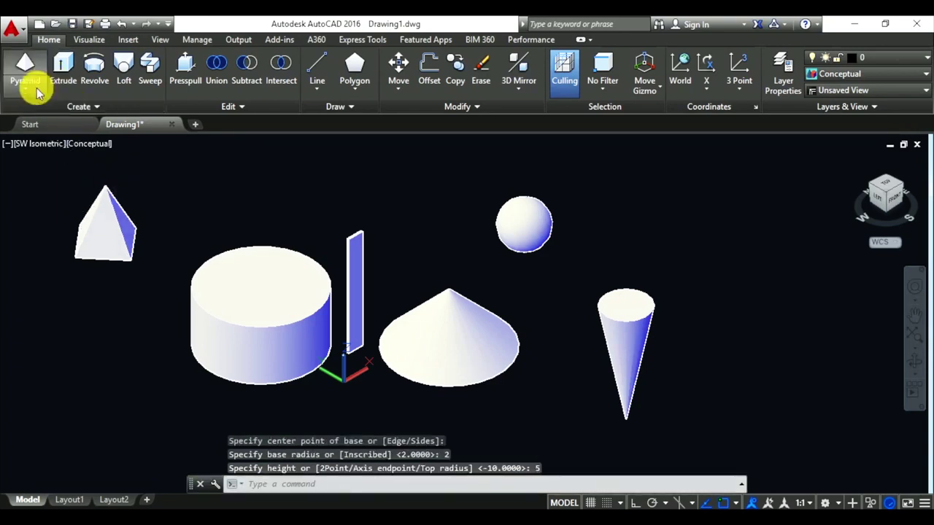
Create a pyramid with base radius 5 and height 10 pointing downward at lower left.
click(26, 88)
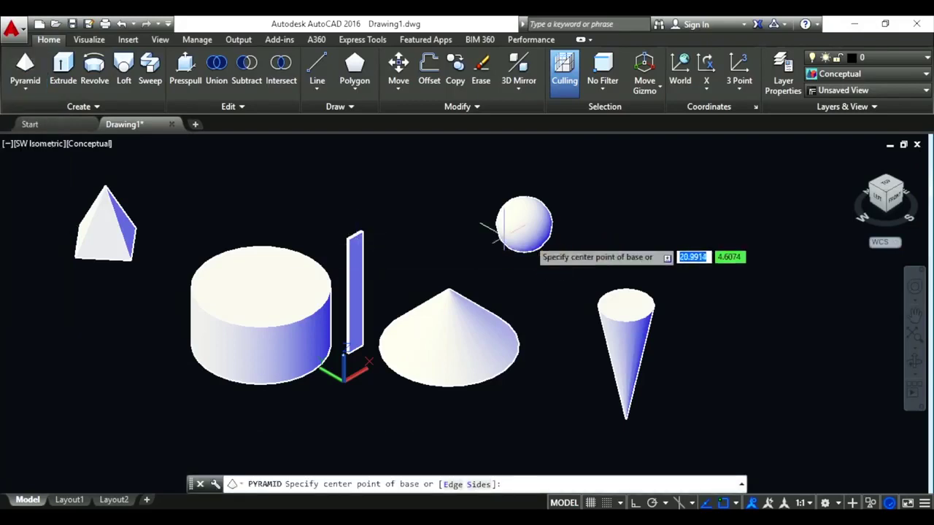
scroll(334, 285, down, 3)
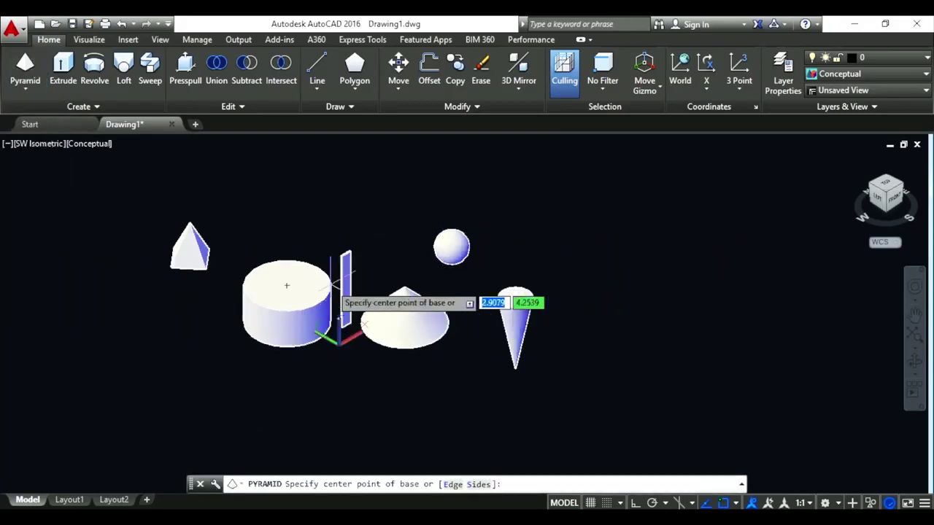
click(152, 321)
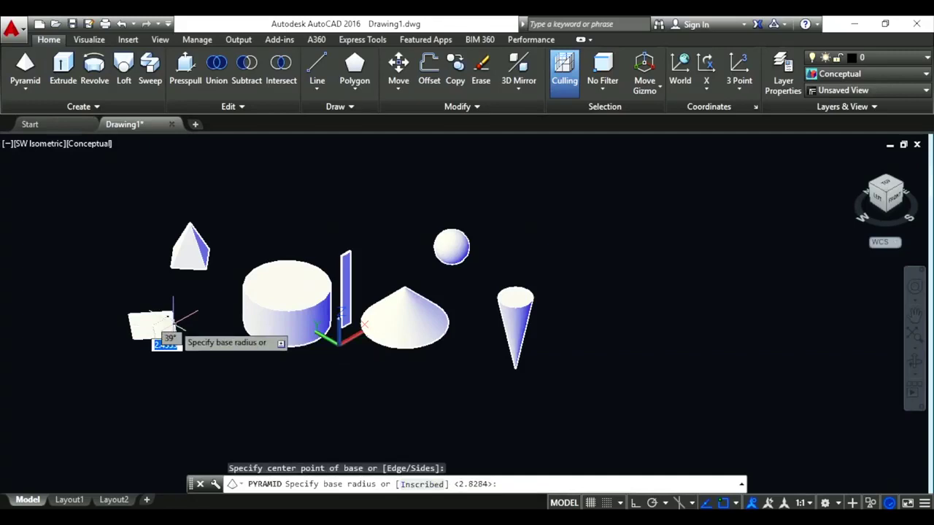
text(5)
key(Return)
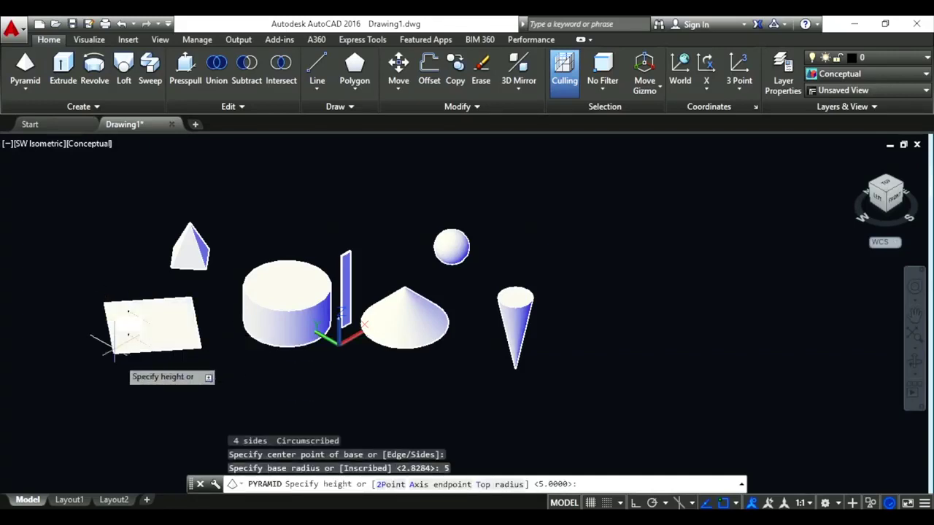
click(121, 399)
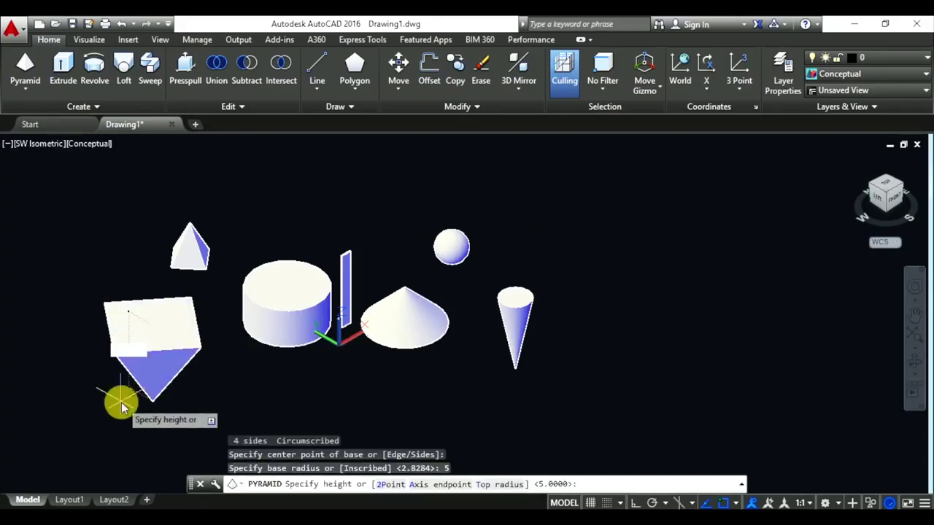
text(10)
key(Return)
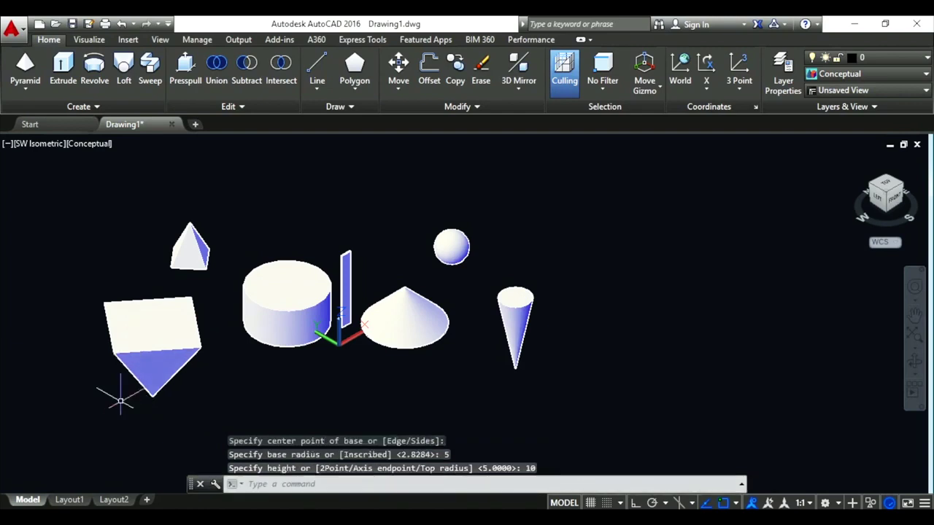
scroll(268, 240, up, 1)
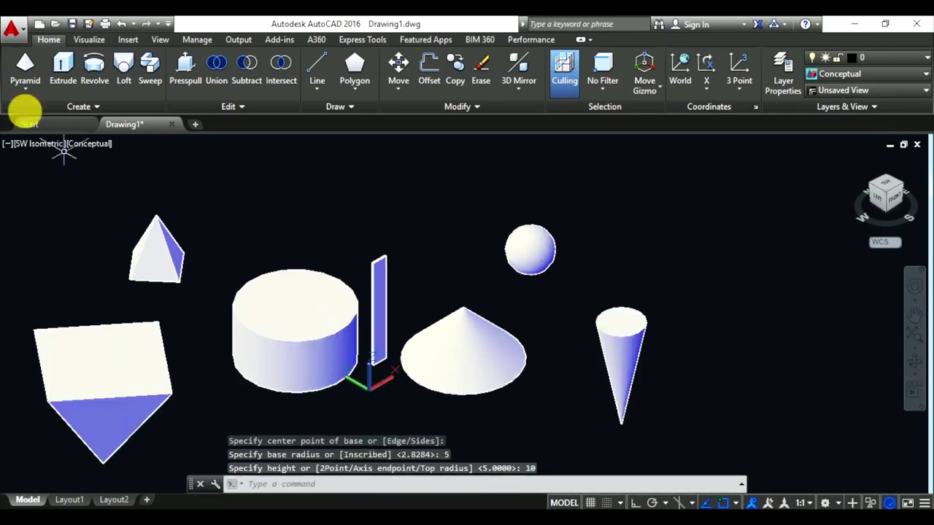
Draw a square pyramid at the upper right with base radius 5 and height 10, with Ortho on.
click(27, 85)
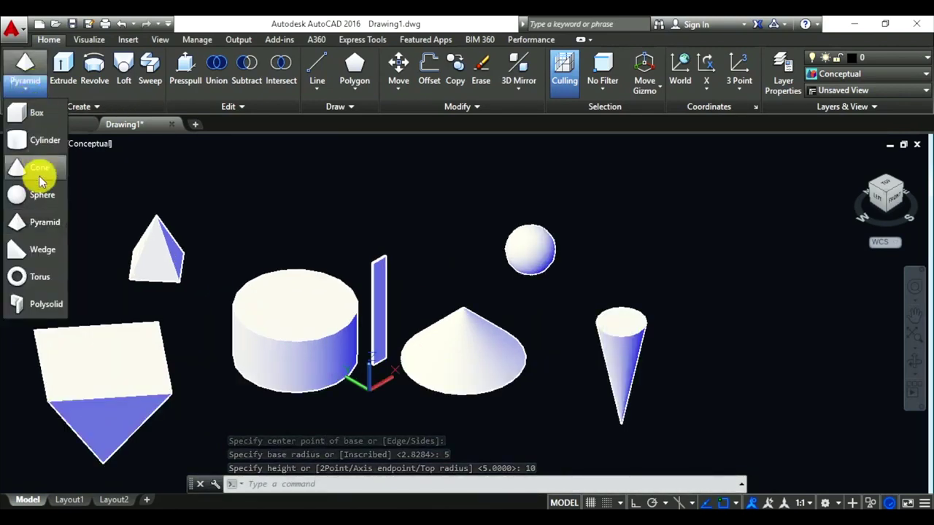
click(38, 221)
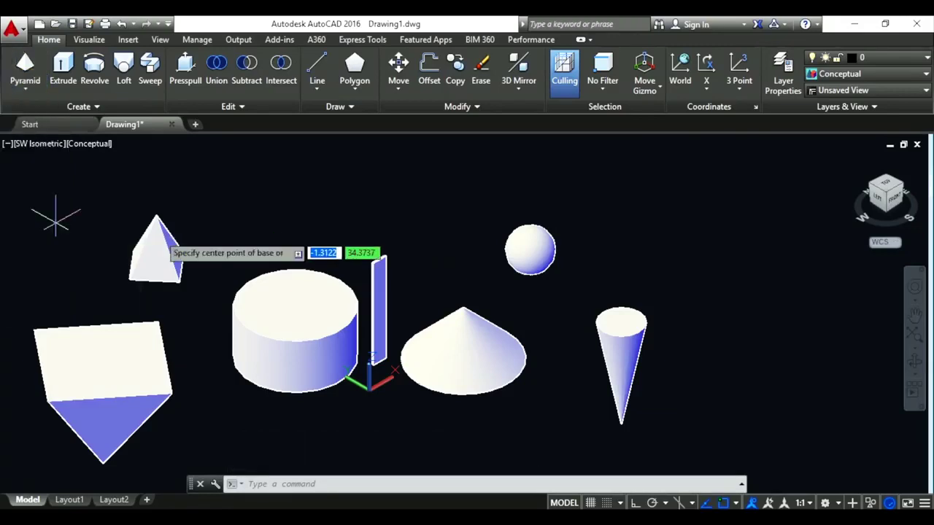
click(719, 225)
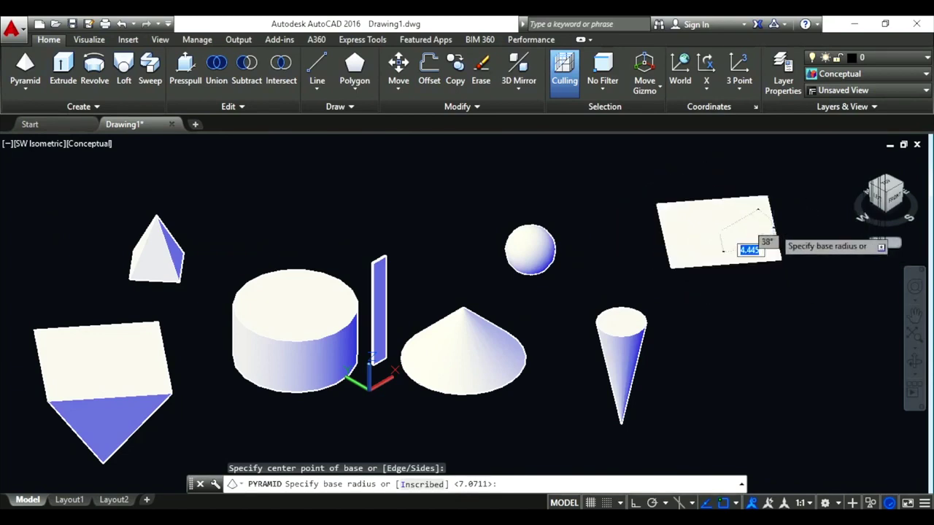
key(F8)
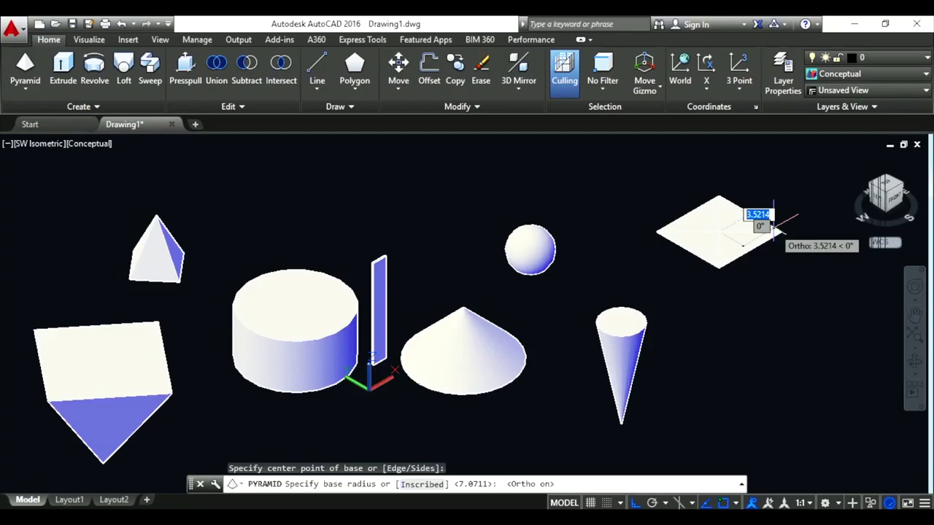
key(F8)
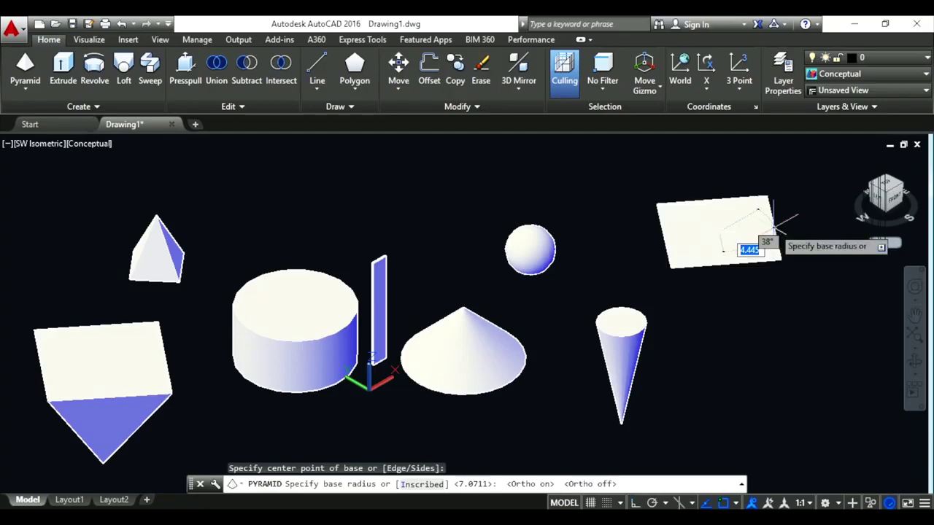
key(F8)
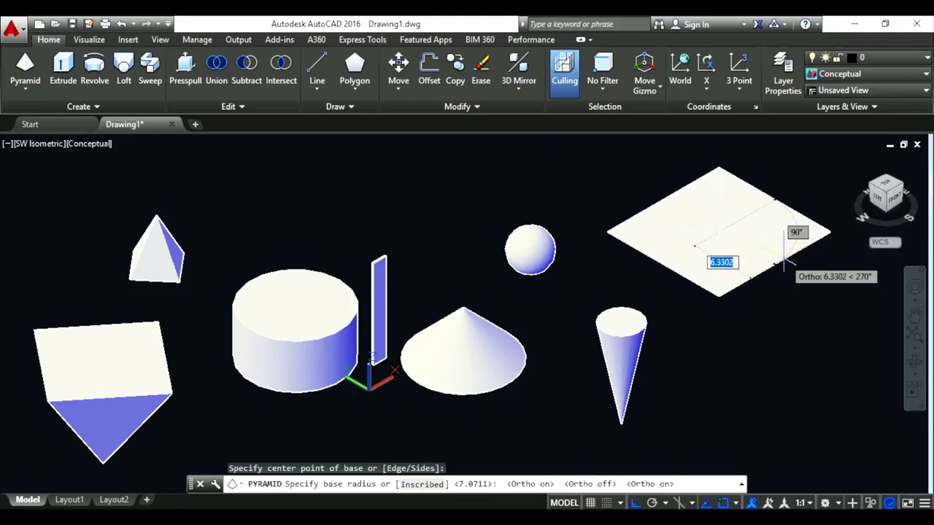
text(5)
key(Return)
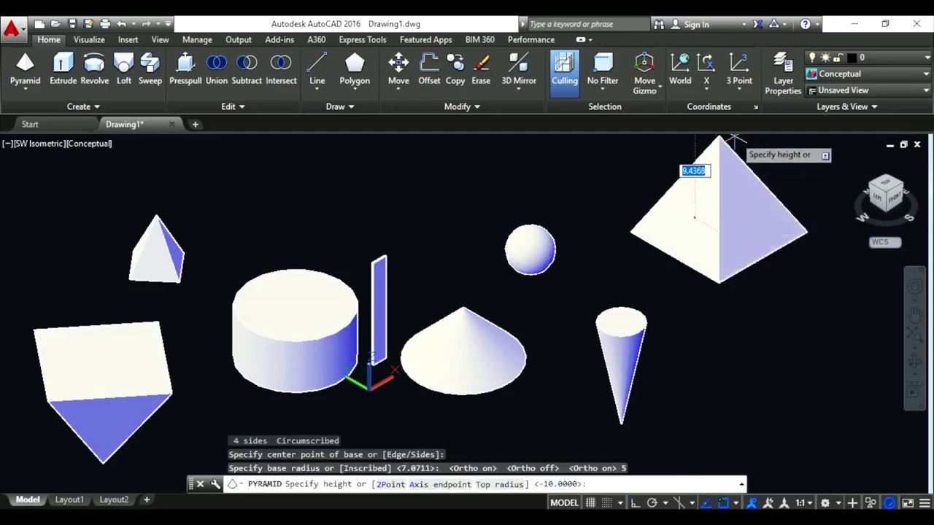
text(10)
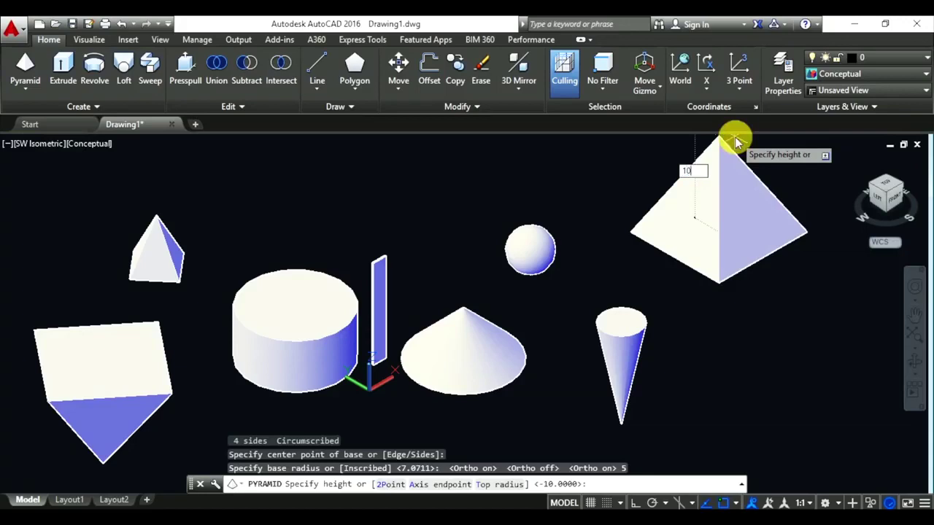
key(Return)
scroll(524, 252, down, 2)
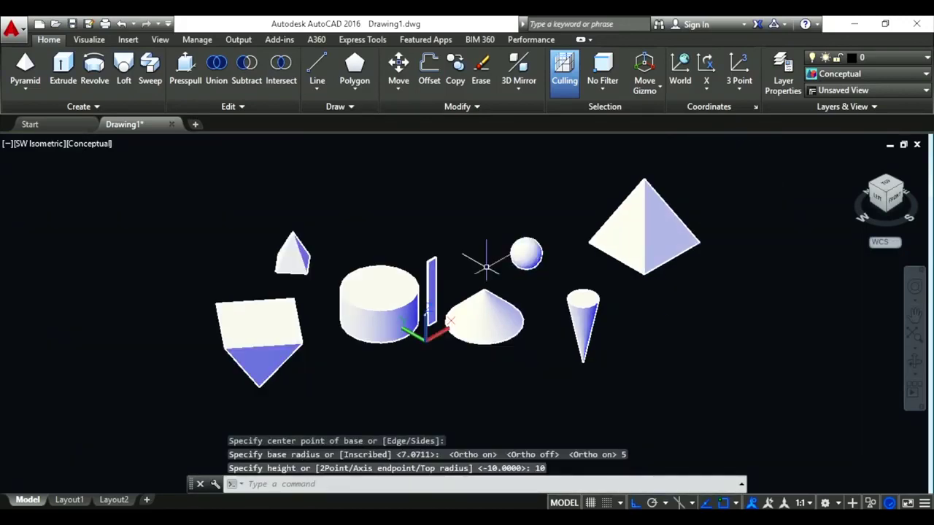
Create a torus centred at the upper left with radius 3 and tube radius 1.
click(28, 88)
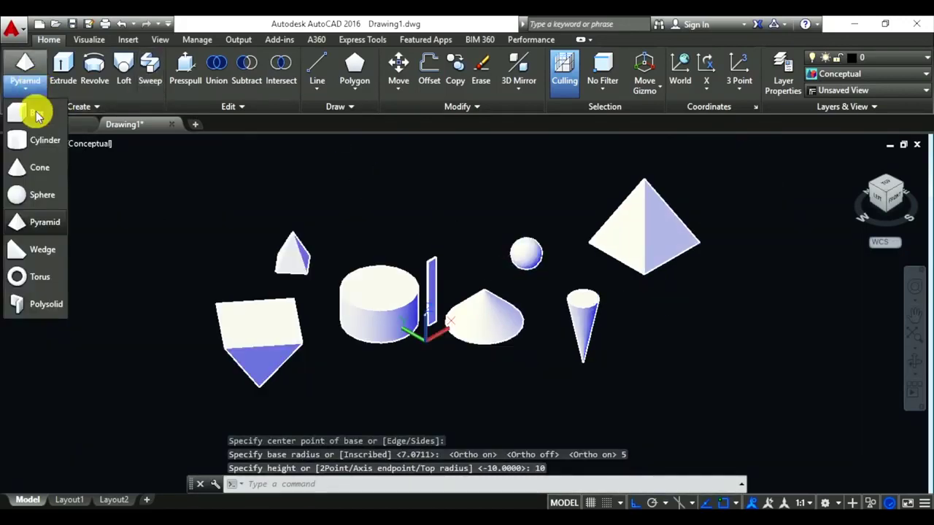
click(37, 277)
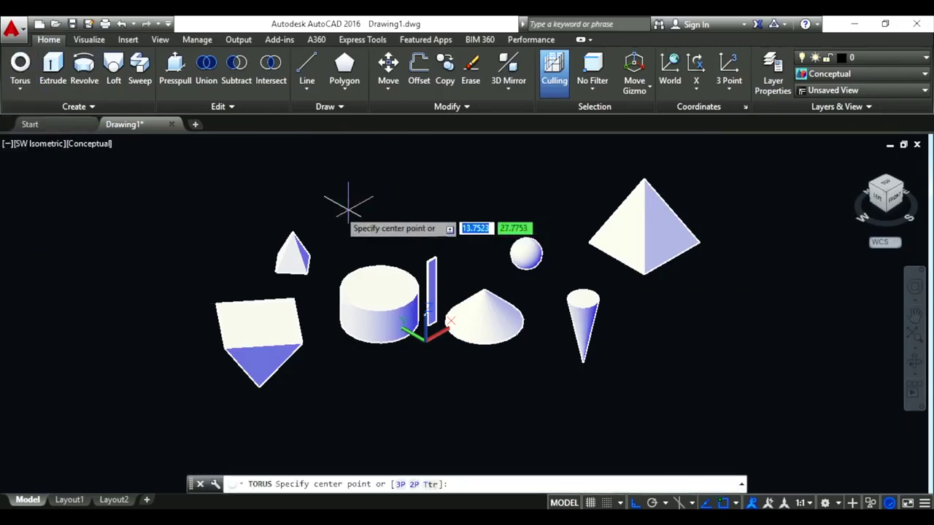
click(144, 223)
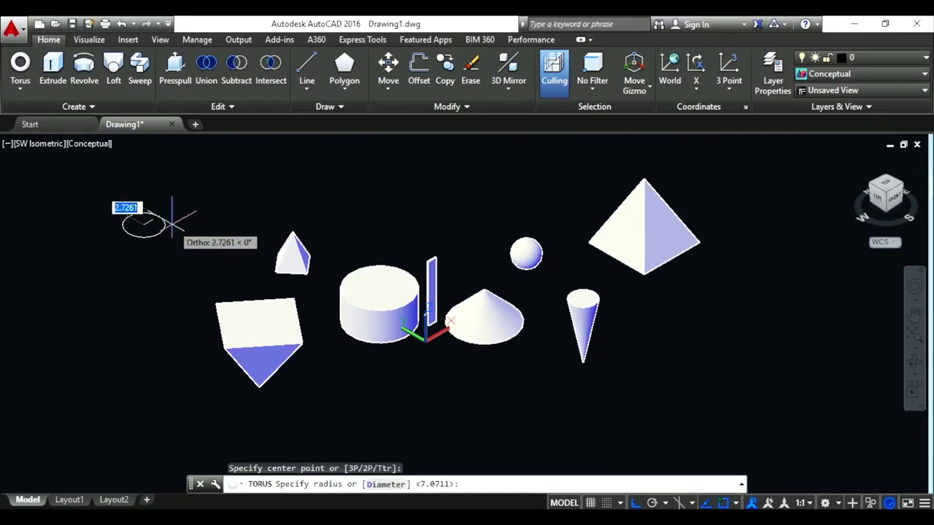
text(3)
key(Return)
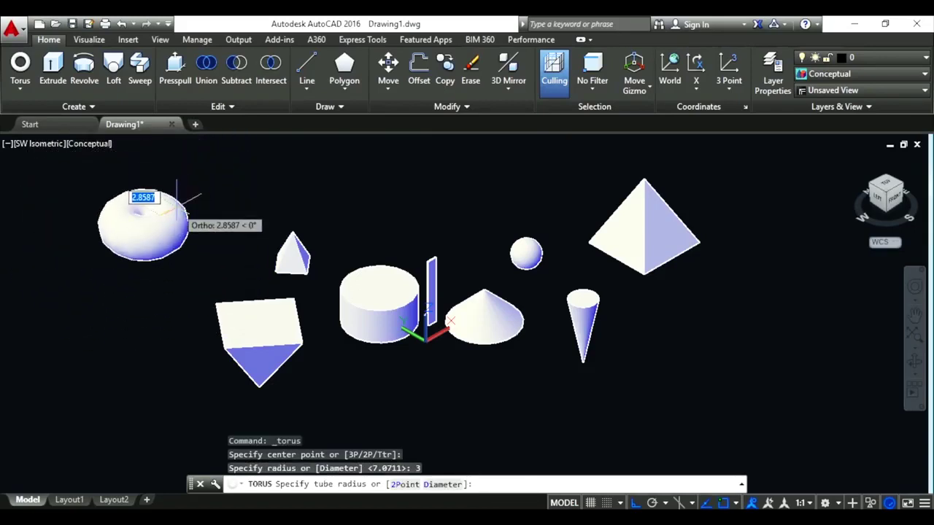
text(1)
key(Return)
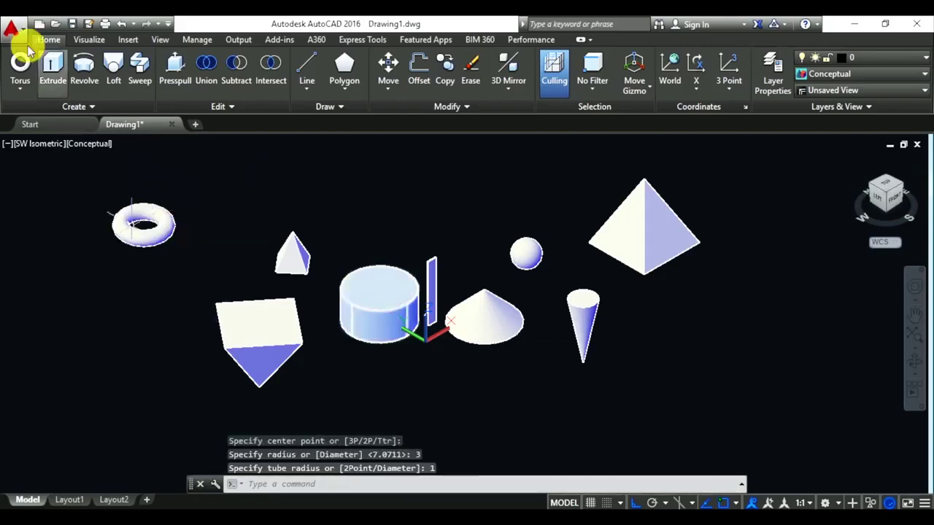
click(21, 84)
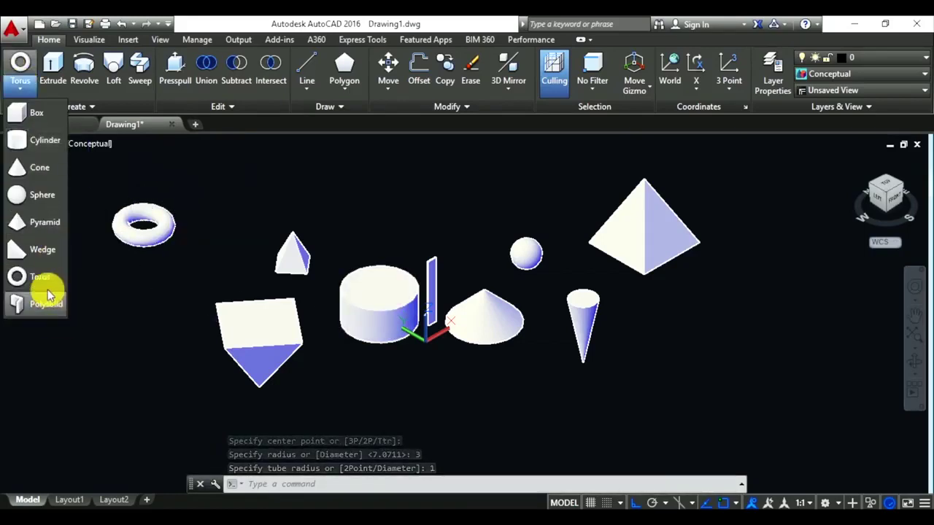
Add a torus at top centre above the cylinder with radius 3 and tube radius 1.
click(45, 276)
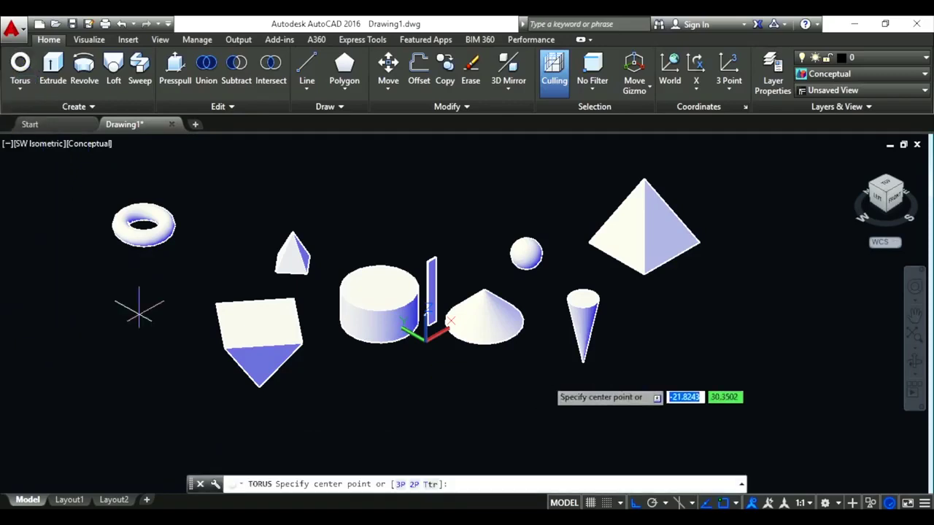
click(379, 184)
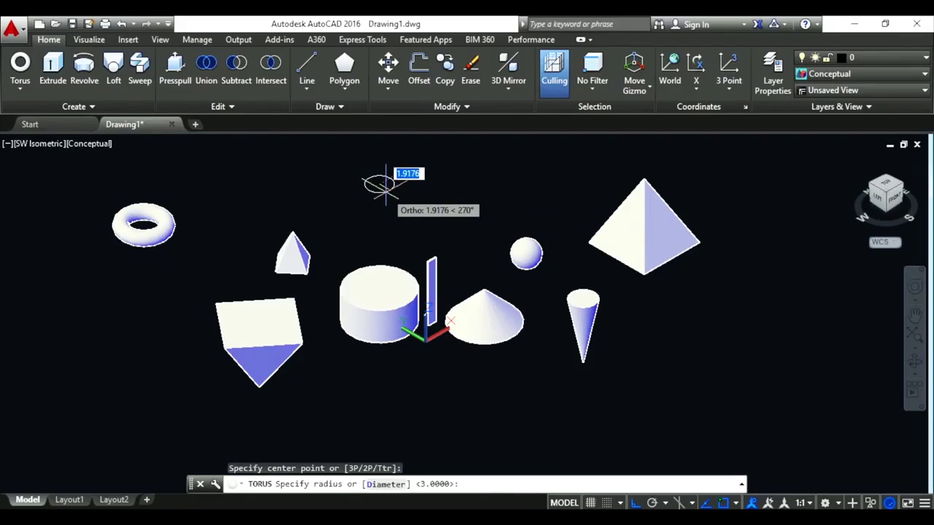
text(3)
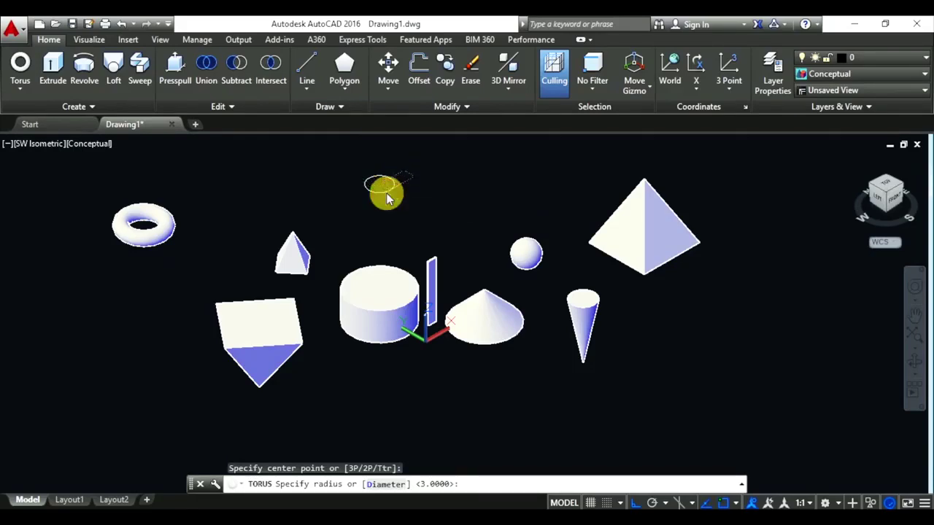
key(Return)
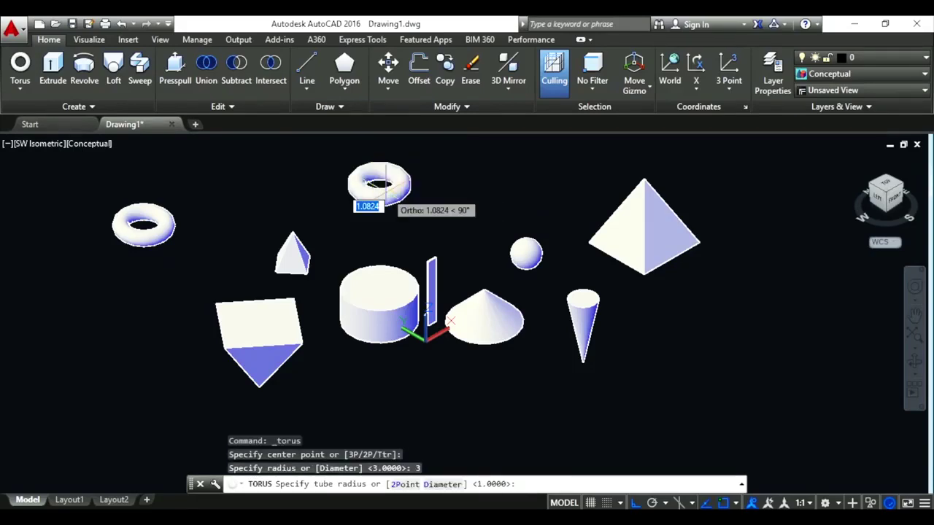
text(1)
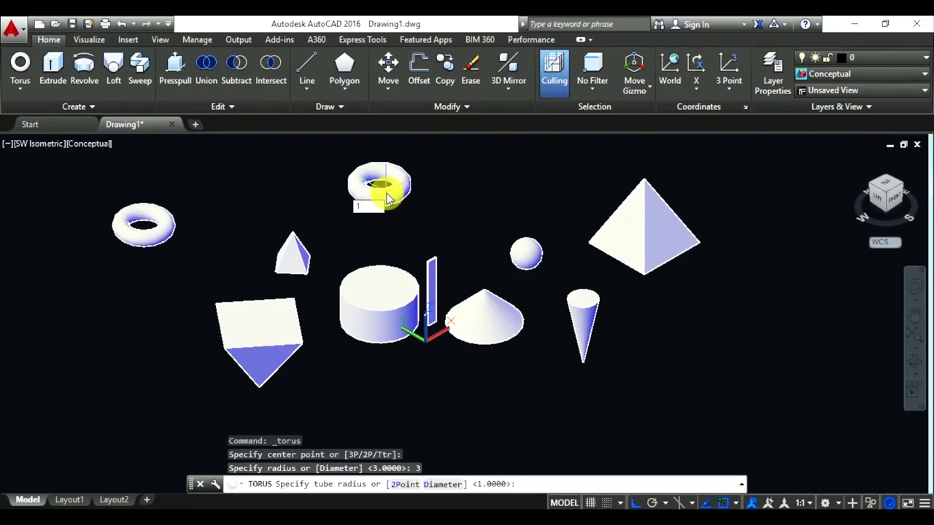
key(Return)
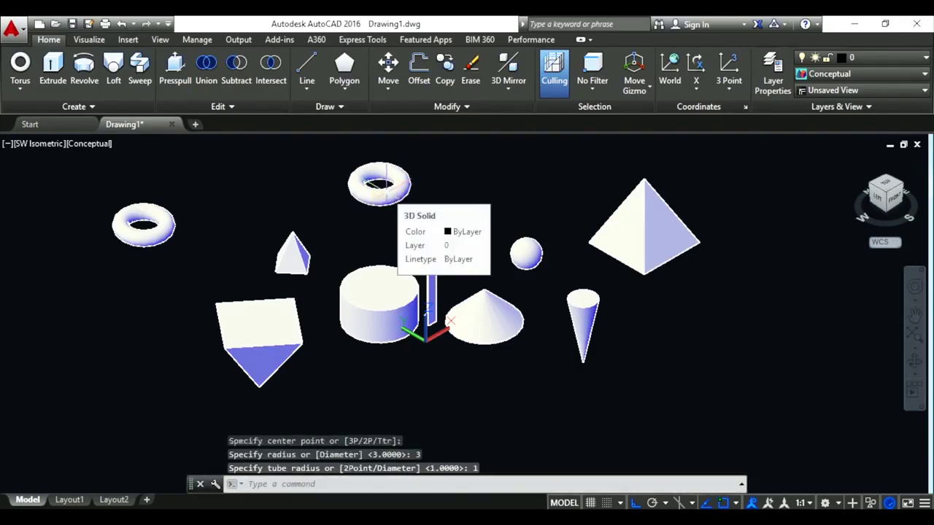
Add a thick torus at lower left with radius 3 and tube radius 3.
click(19, 69)
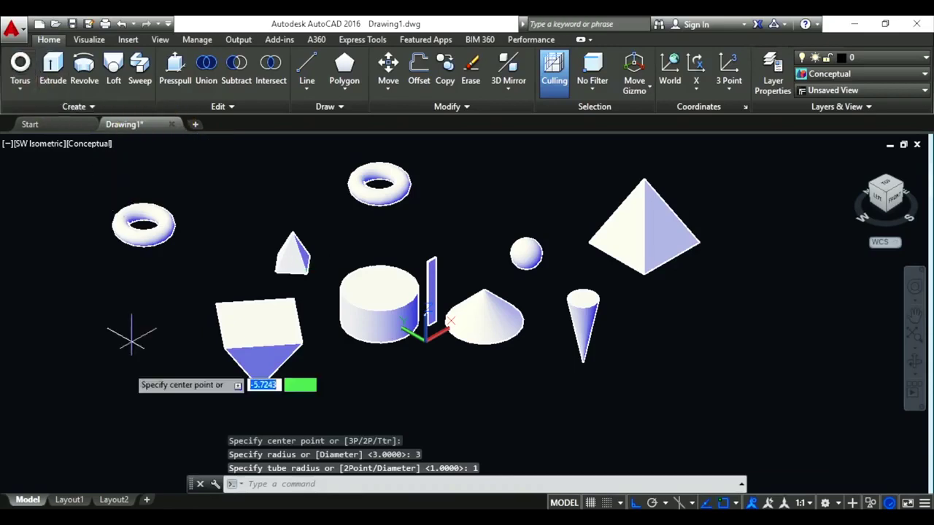
click(103, 395)
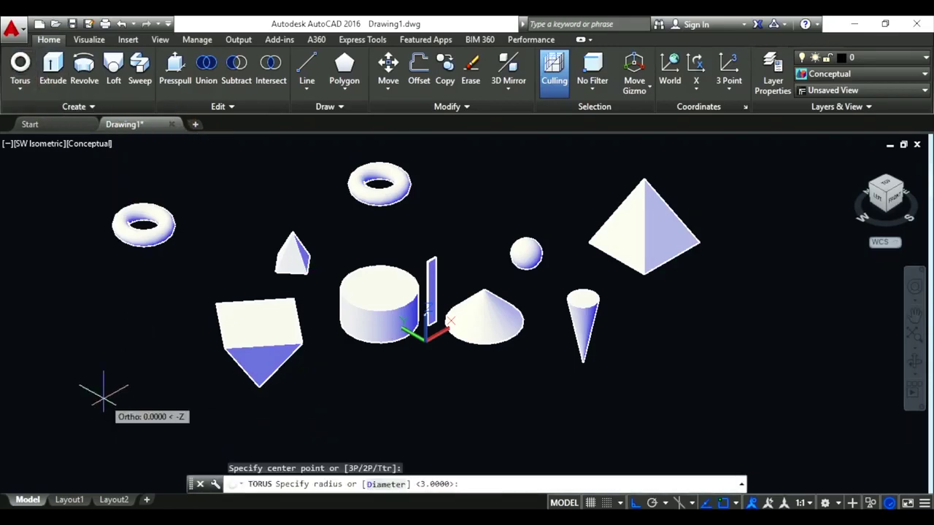
text(3)
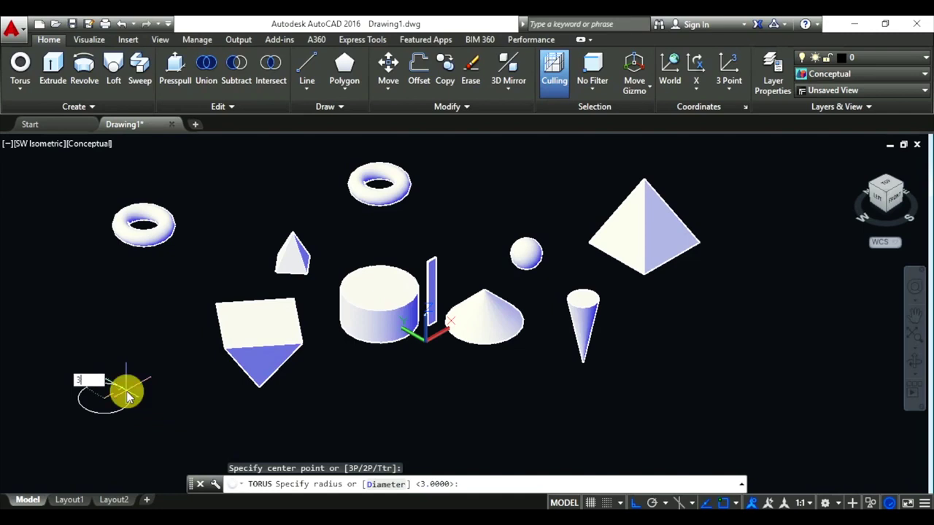
key(Return)
text(3)
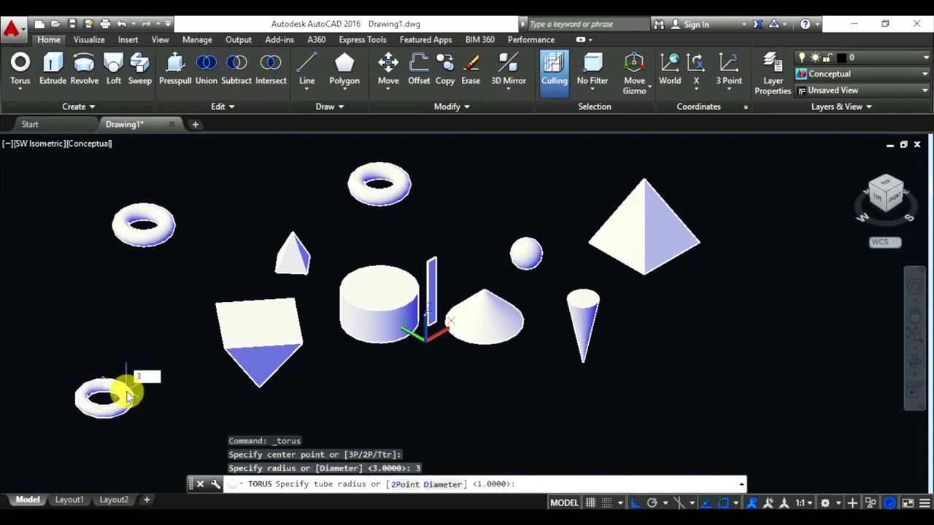
key(Return)
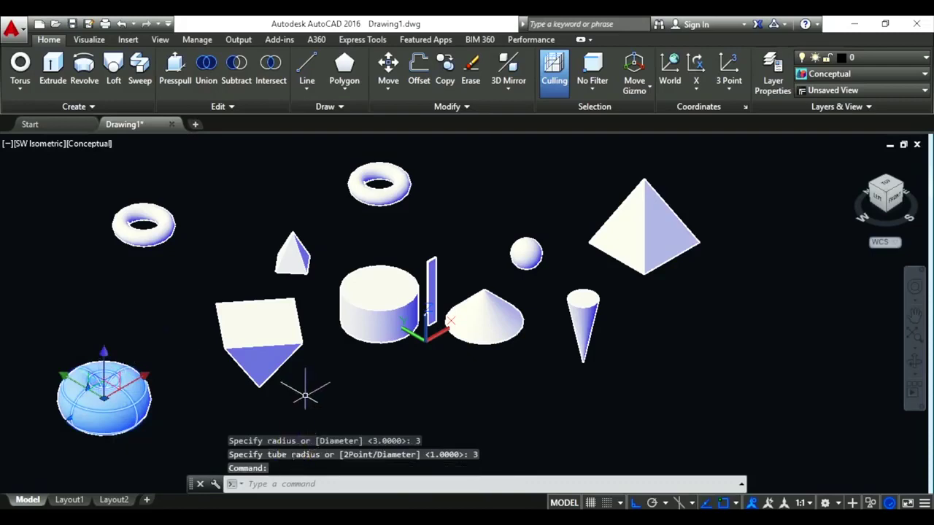
key(Escape)
key(Escape)
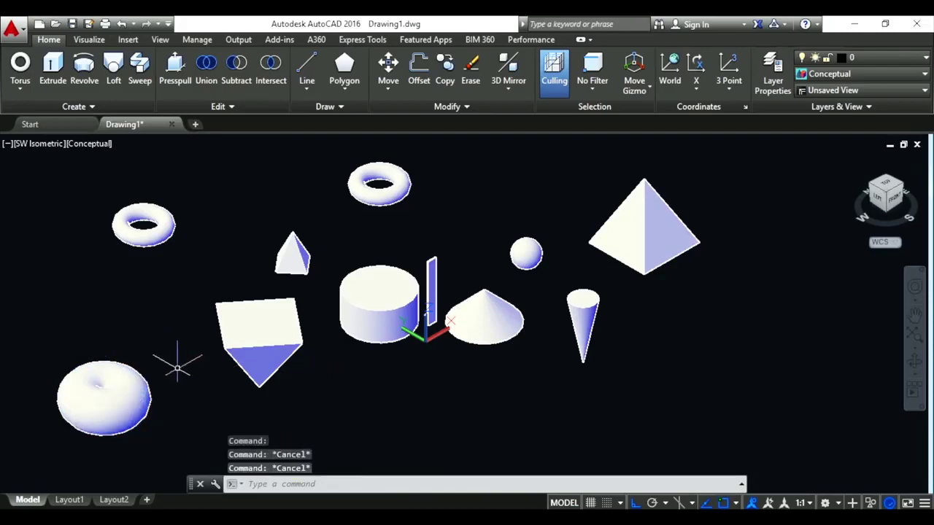